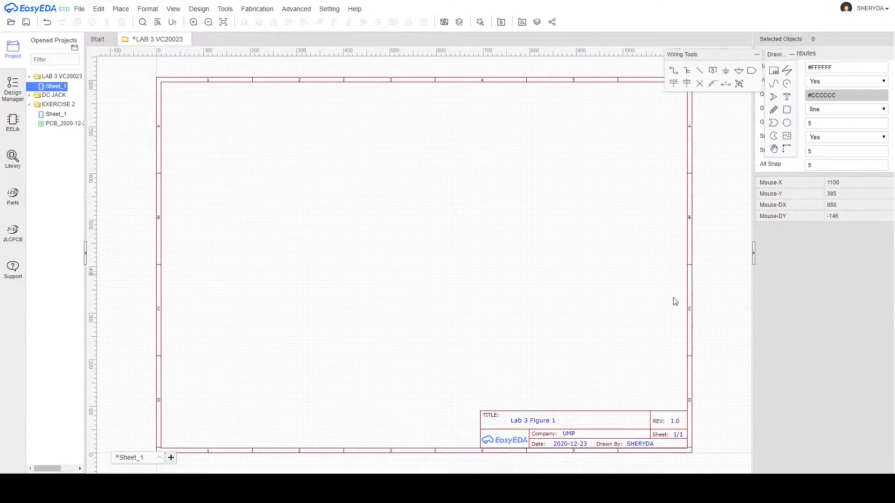
# Browse the LCSC parts library down to Resistors > Carbon Film Resistors.
pyautogui.click(12, 157)
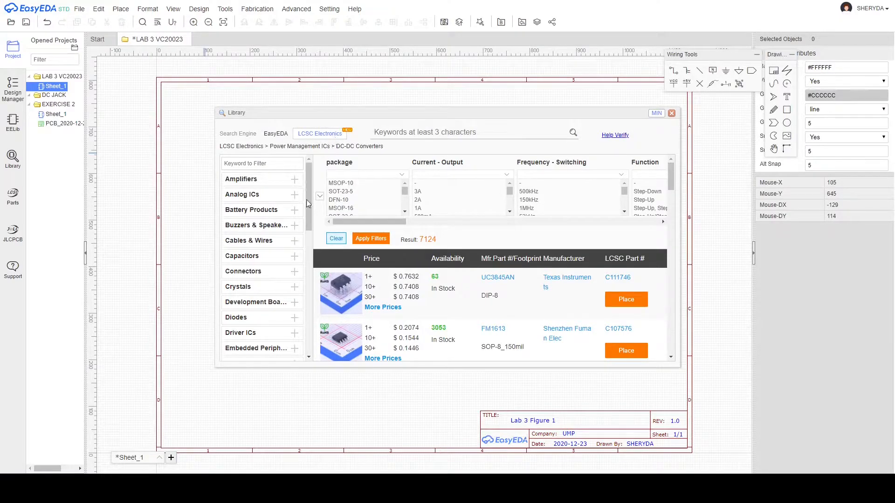
pyautogui.scroll(-1, 267, 255)
pyautogui.scroll(-4, 269, 263)
pyautogui.scroll(-1, 270, 289)
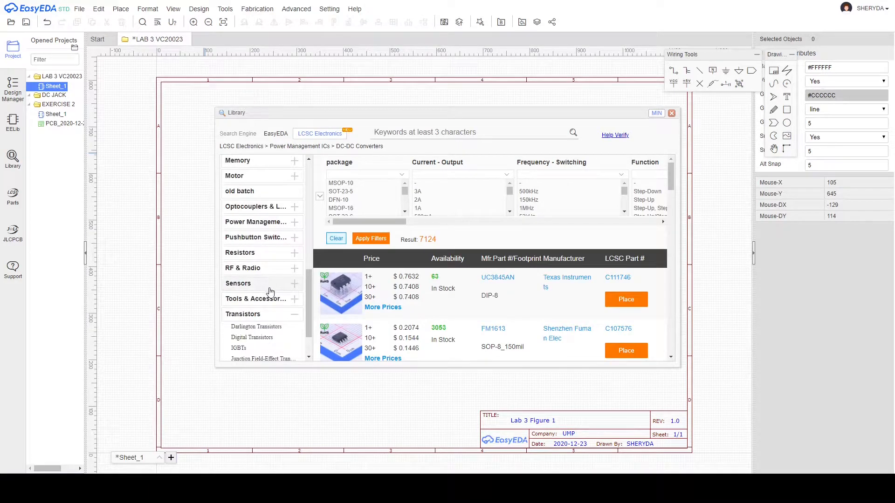
pyautogui.click(275, 314)
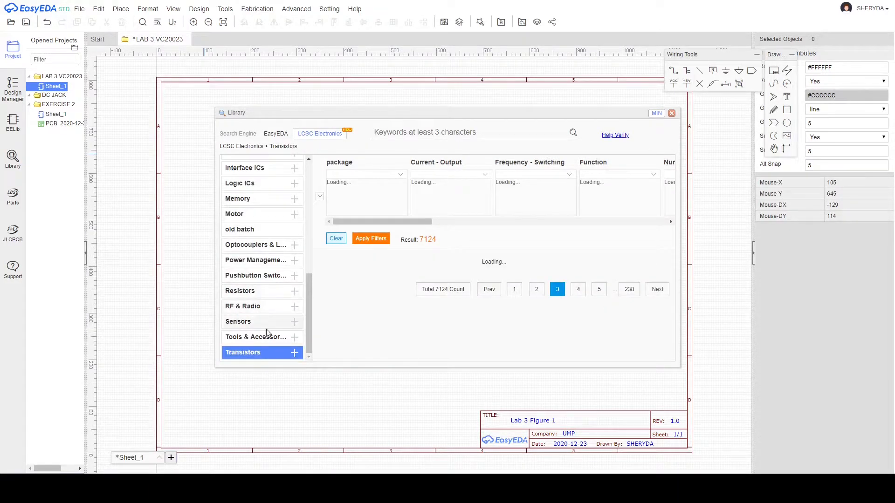
pyautogui.click(286, 291)
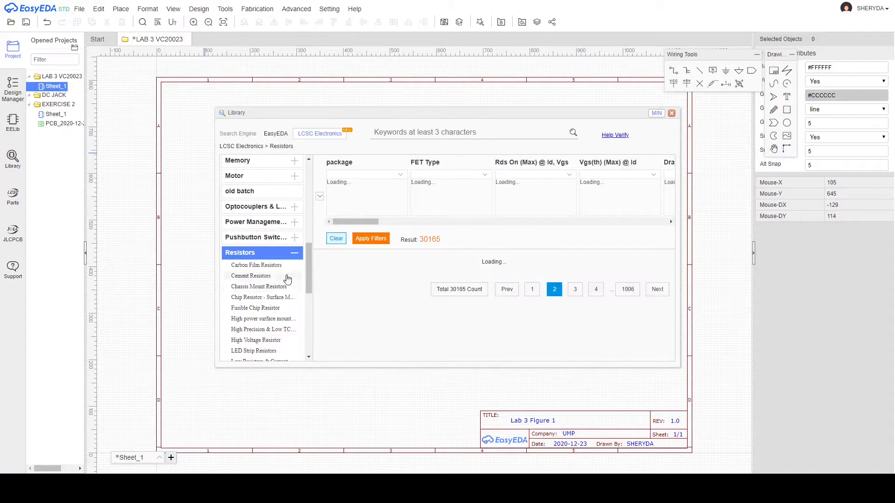
pyautogui.click(257, 265)
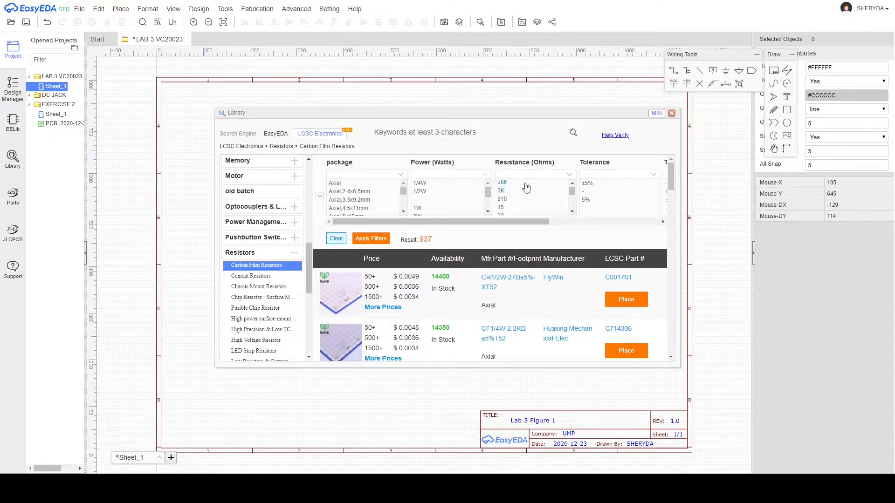
# Filter the carbon film resistors to 47 Ω resistance and scan the results.
pyautogui.scroll(-5, 533, 201)
pyautogui.scroll(-3, 533, 202)
pyautogui.scroll(-2, 534, 202)
pyautogui.click(503, 203)
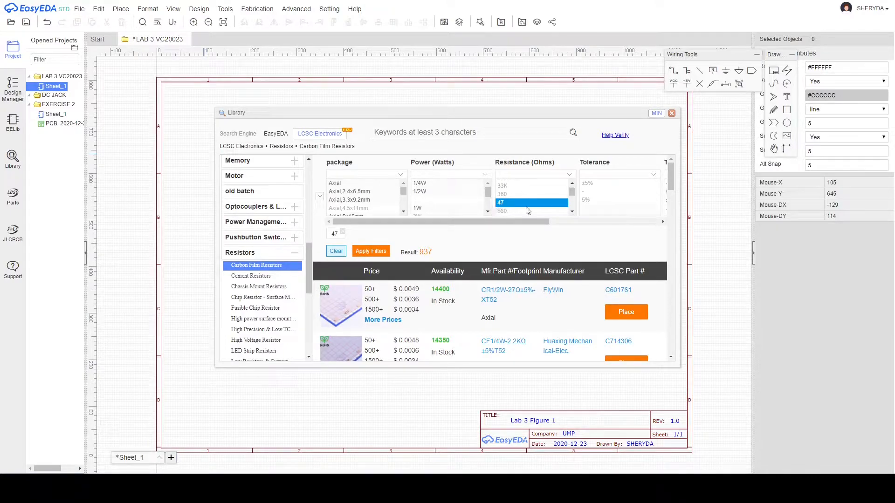
pyautogui.click(366, 252)
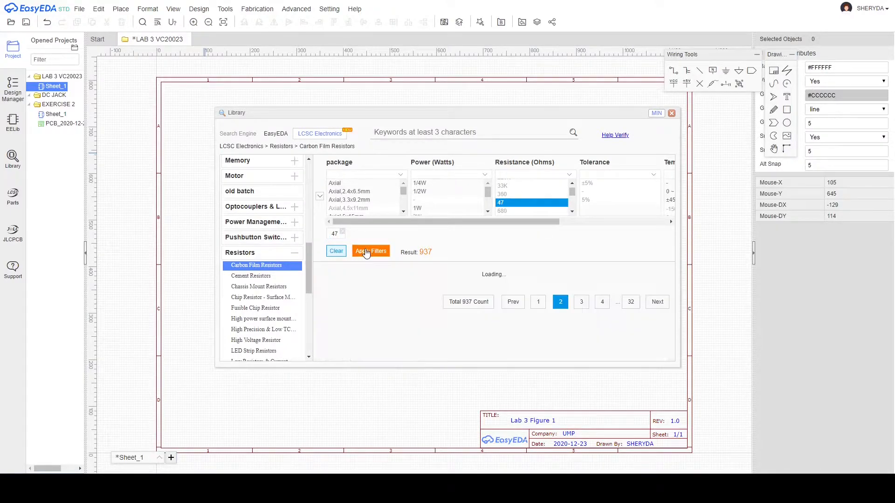
pyautogui.scroll(-5, 509, 238)
pyautogui.scroll(-2, 509, 239)
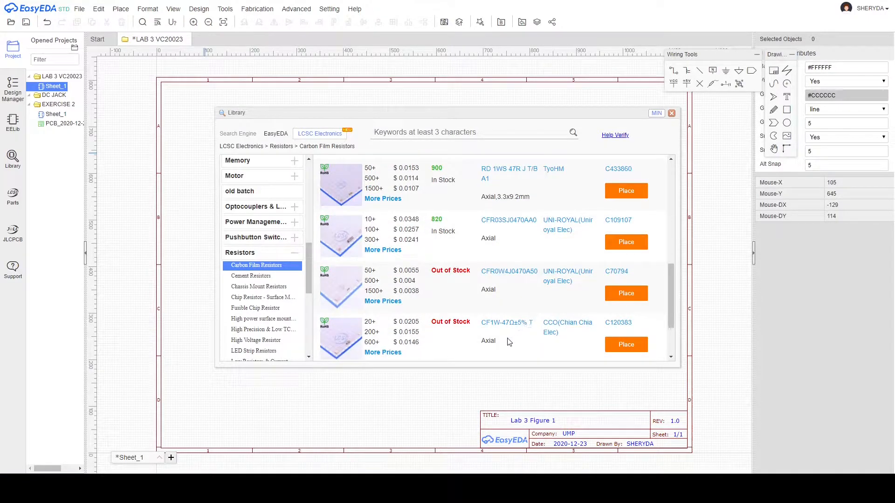
pyautogui.scroll(-2, 489, 319)
pyautogui.scroll(5, 489, 199)
pyautogui.scroll(-2, 503, 281)
pyautogui.scroll(-2, 502, 282)
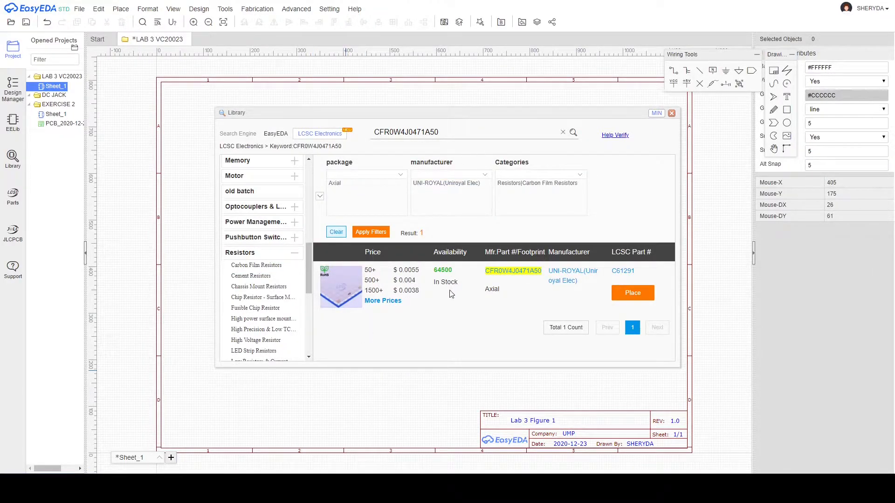
# Place two C61291 resistors on the schematic as R3 and R4, one below the other.
pyautogui.click(643, 293)
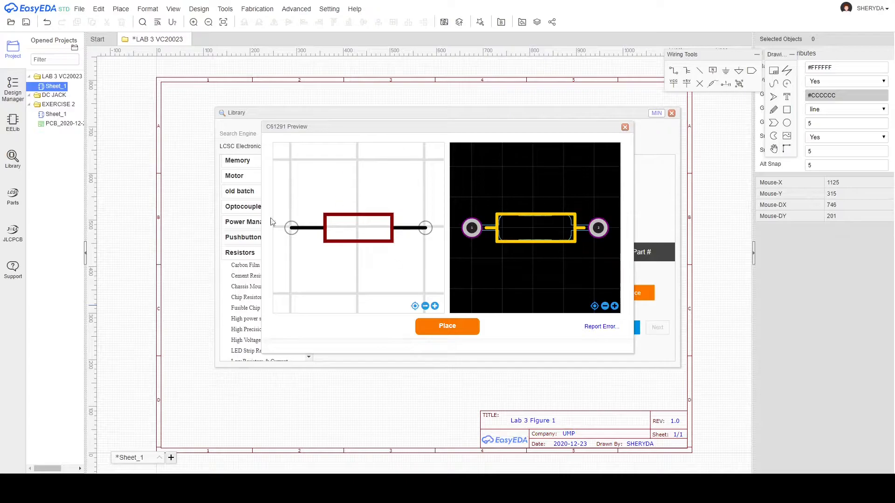
pyautogui.click(445, 326)
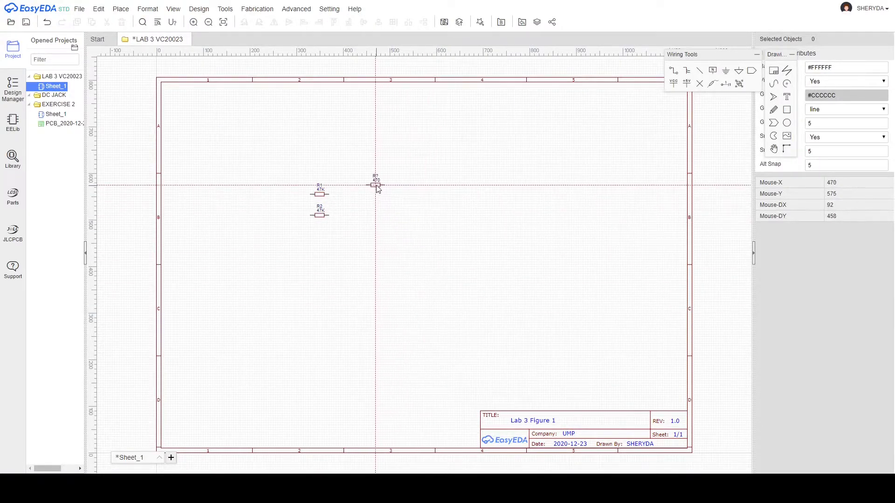
pyautogui.click(357, 191)
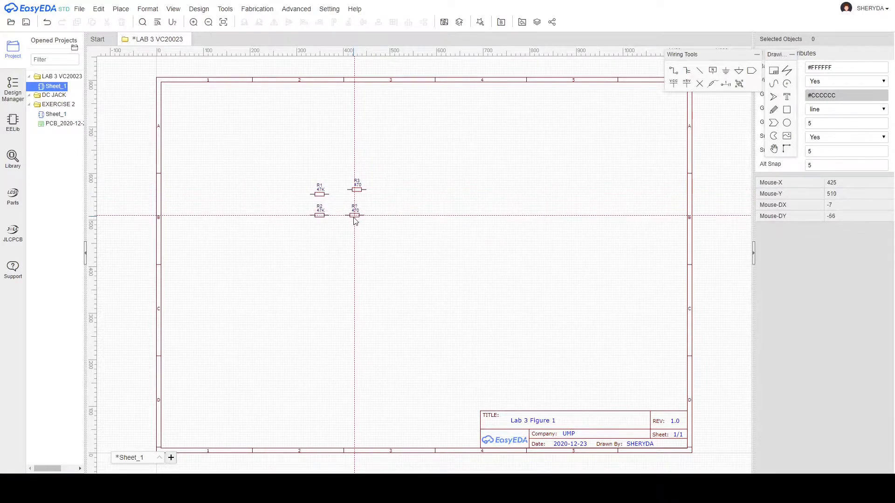
pyautogui.click(355, 218)
pyautogui.press('Escape')
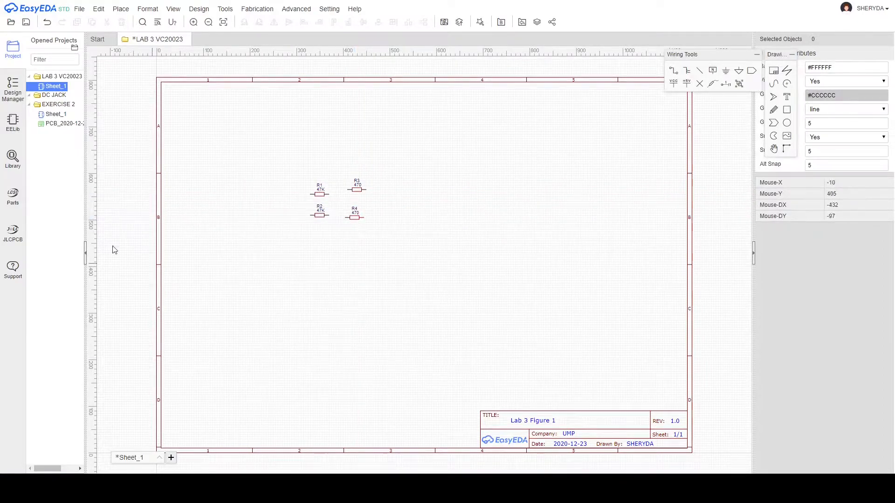
# Reopen the parts library with the previous part-number search cleared.
pyautogui.click(23, 167)
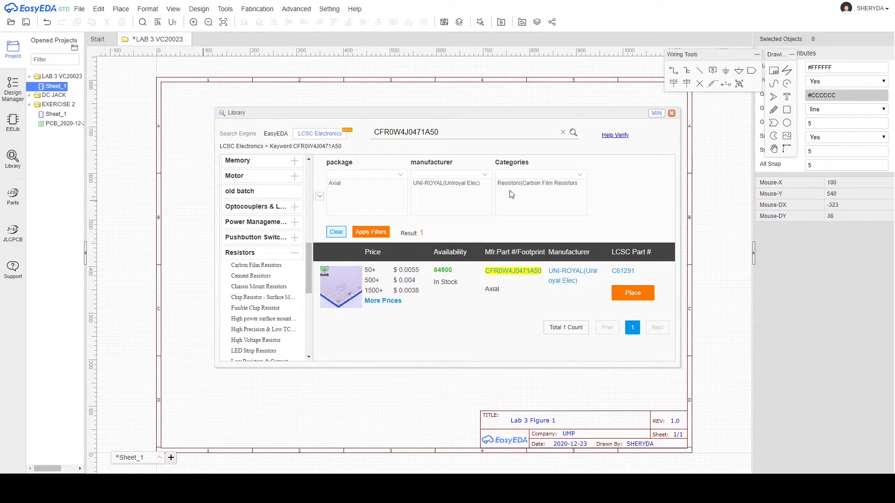
pyautogui.click(563, 132)
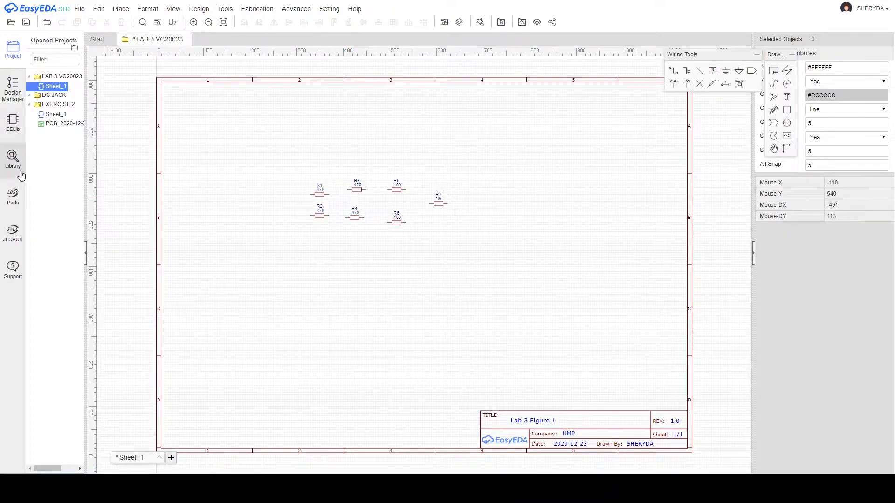
pyautogui.click(14, 158)
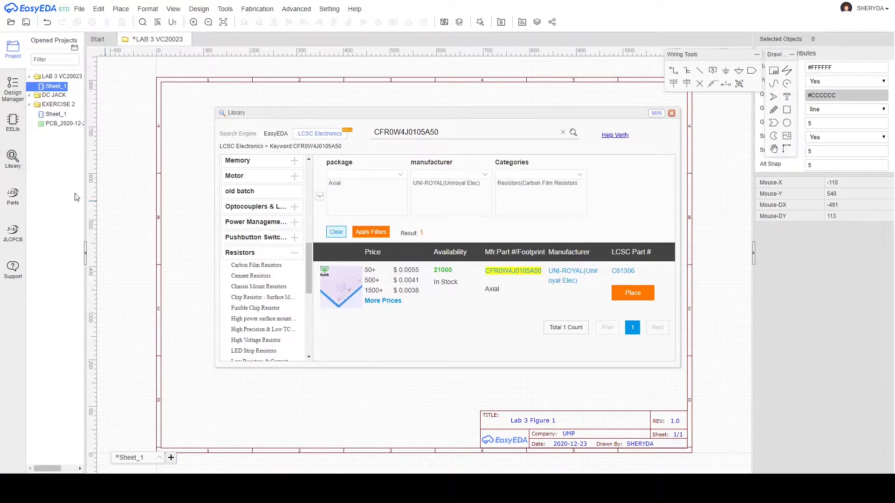
# Search the EasyEDA library for NE555 and place the NE555P as U1 right of the resistors.
pyautogui.click(279, 135)
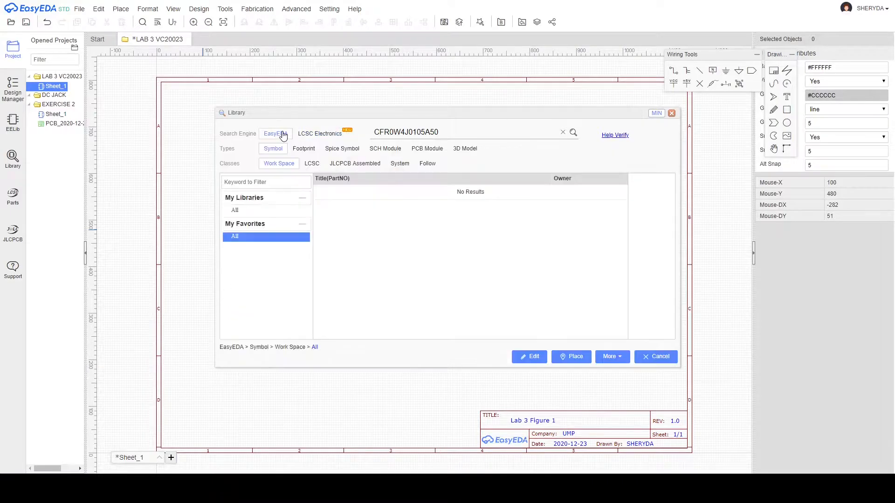
pyautogui.click(563, 132)
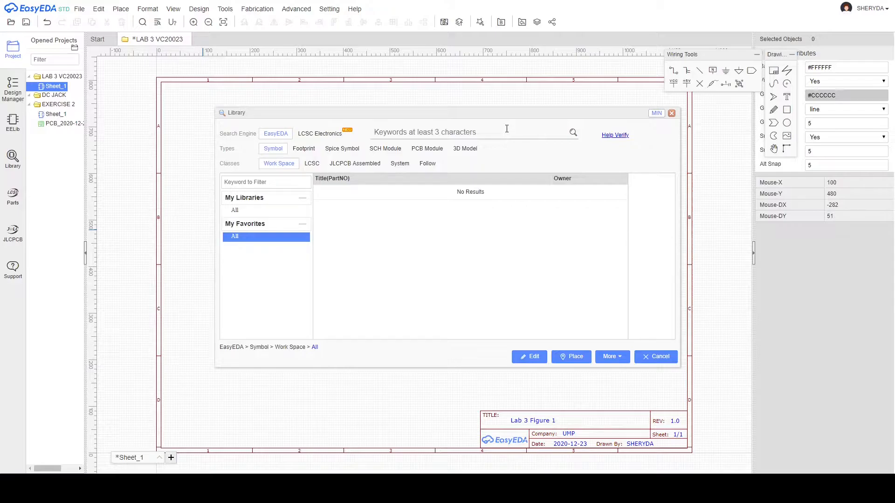
pyautogui.write('NE555')
pyautogui.click(573, 133)
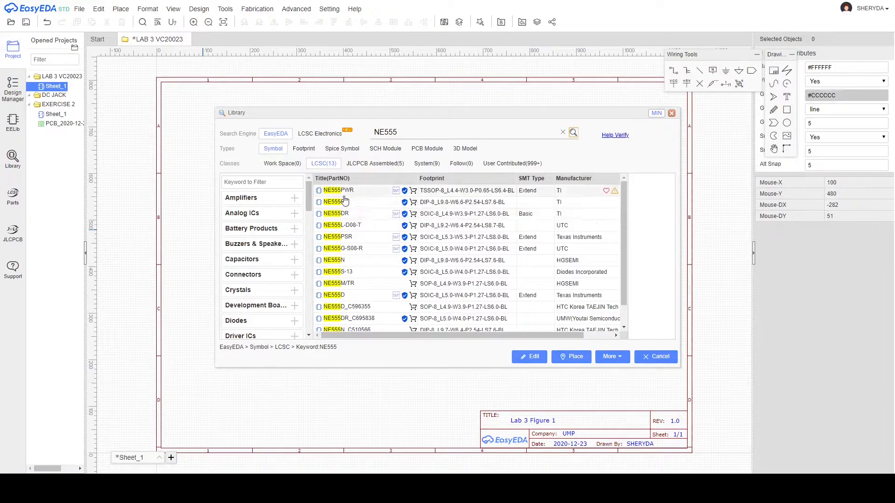
pyautogui.click(348, 202)
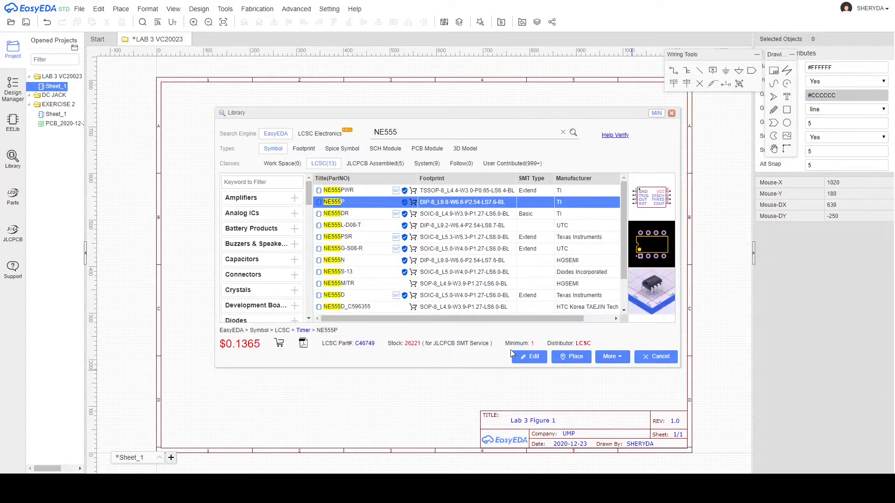
pyautogui.click(572, 357)
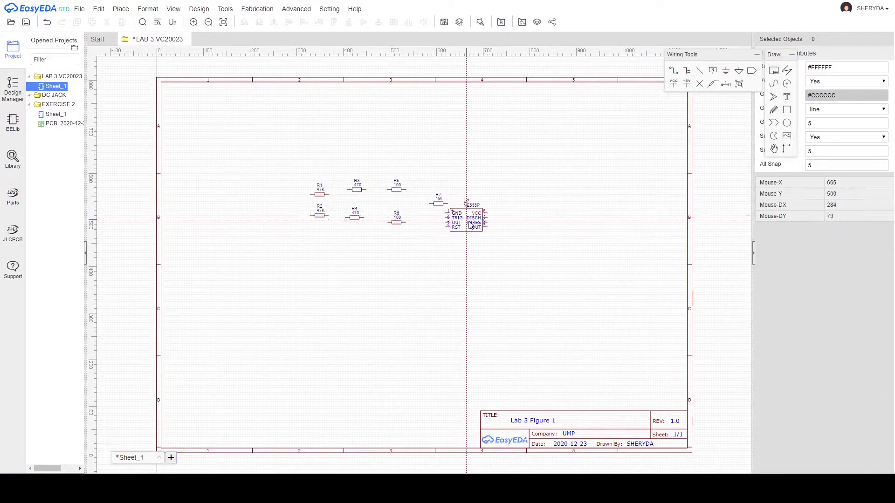
pyautogui.click(514, 205)
pyautogui.click(514, 205)
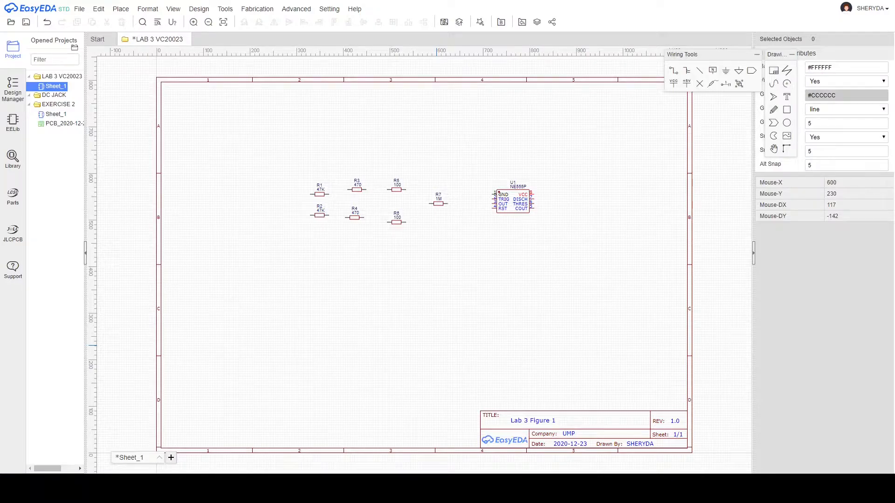
# Search for XD74LS76 and place the flip-flop as U2 below the resistors.
pyautogui.click(6, 166)
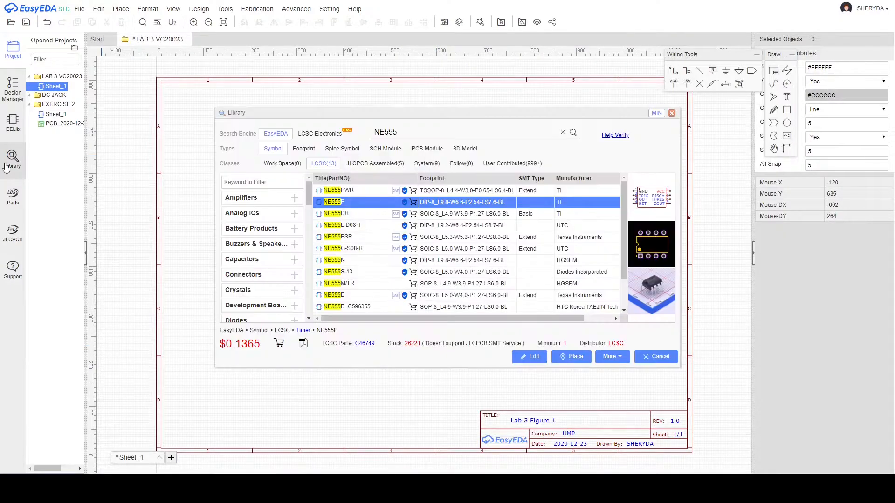
pyautogui.click(563, 133)
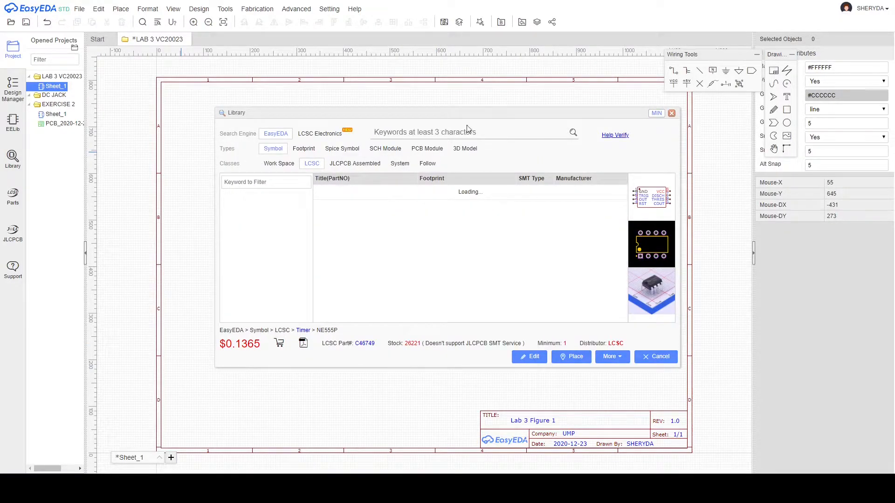
pyautogui.click(439, 132)
pyautogui.write('XD74LS76')
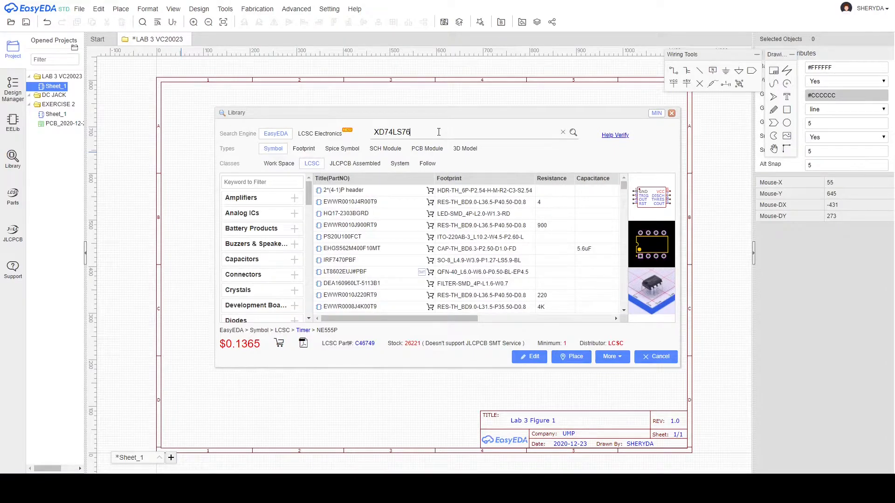
pyautogui.click(574, 133)
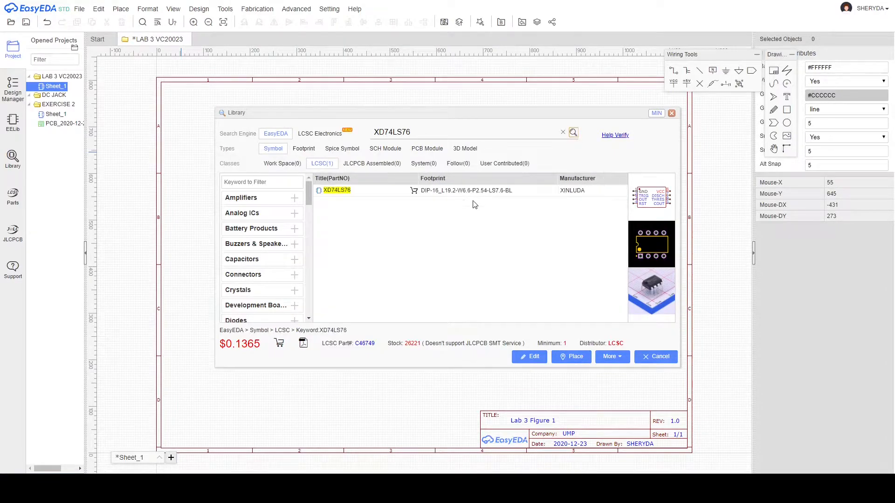
pyautogui.click(351, 193)
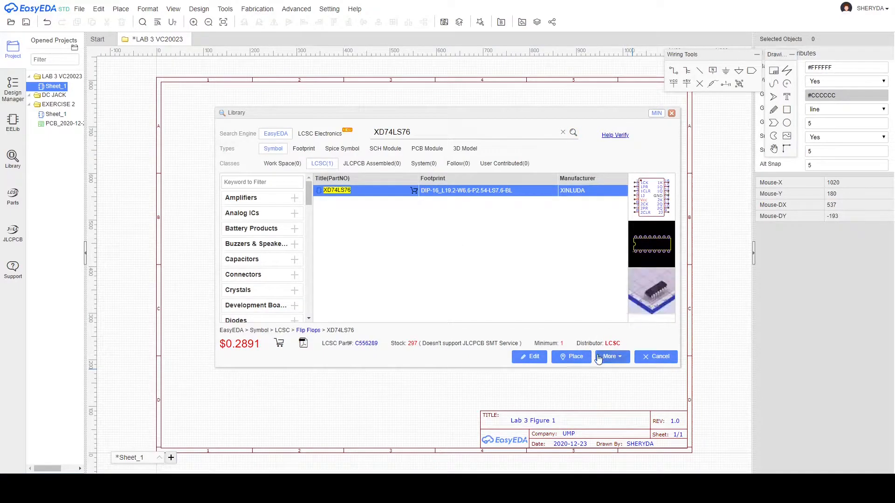
pyautogui.click(572, 356)
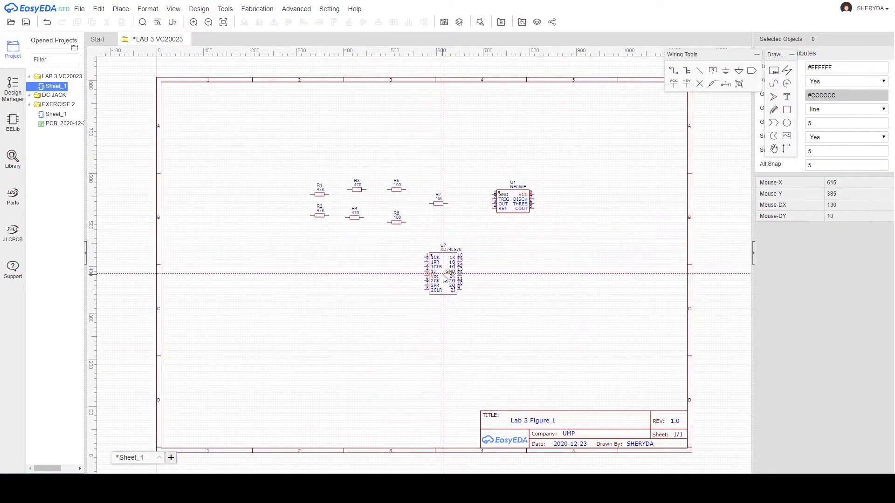
pyautogui.click(446, 272)
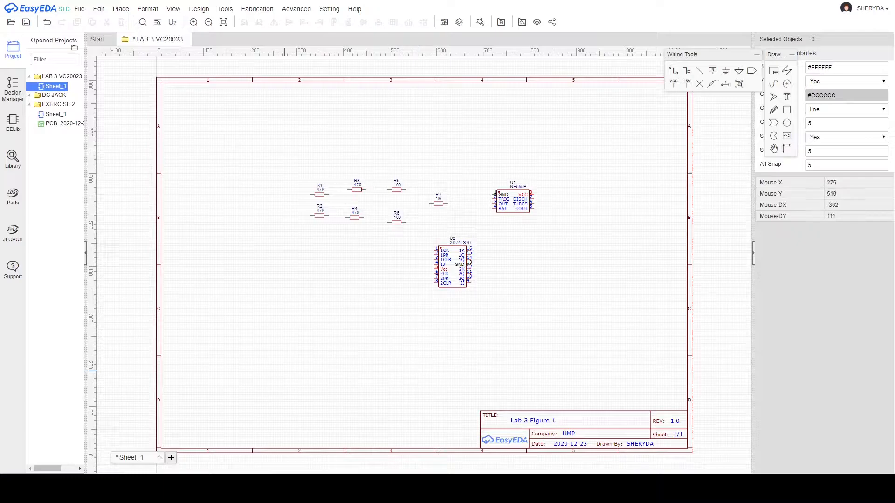
# Browse LCSC Electronics capacitors filtered to 1uF capacitance.
pyautogui.click(13, 158)
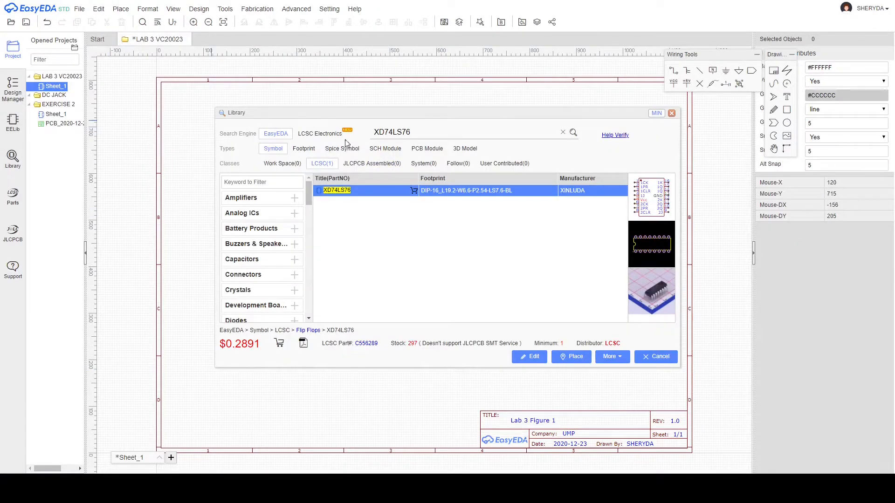
pyautogui.click(317, 134)
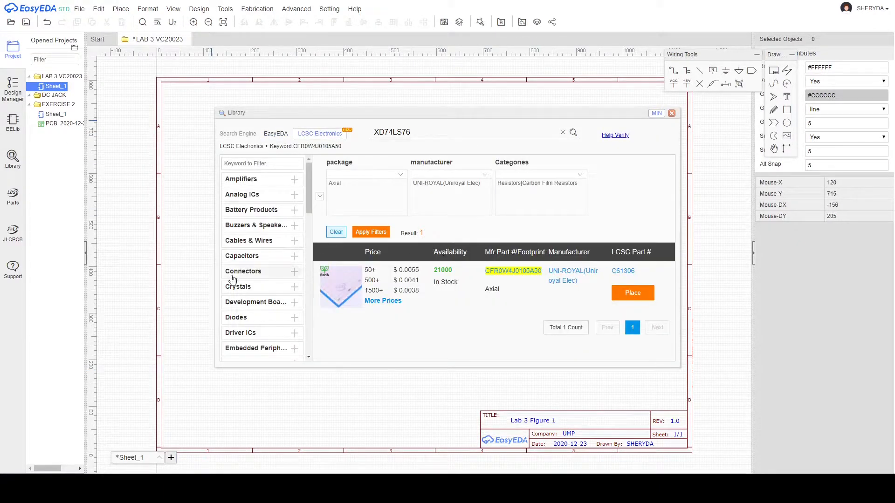
pyautogui.click(294, 256)
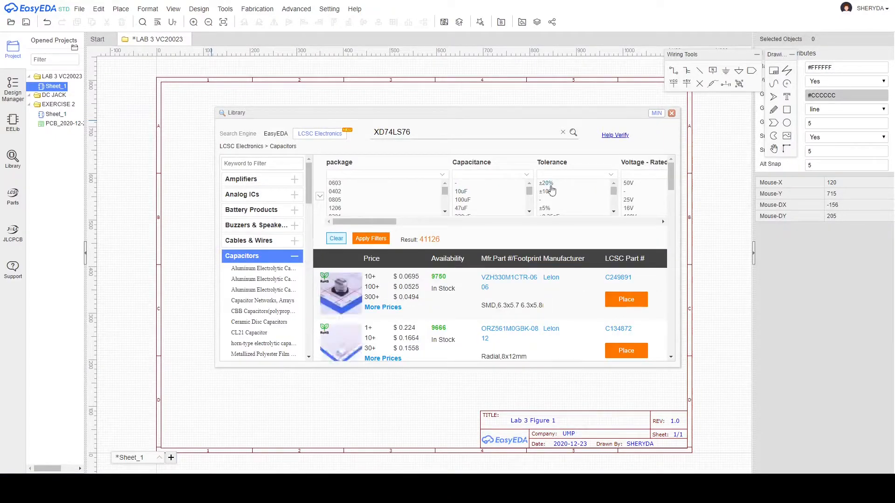
pyautogui.scroll(-3, 481, 199)
pyautogui.scroll(-3, 481, 199)
pyautogui.scroll(-2, 481, 199)
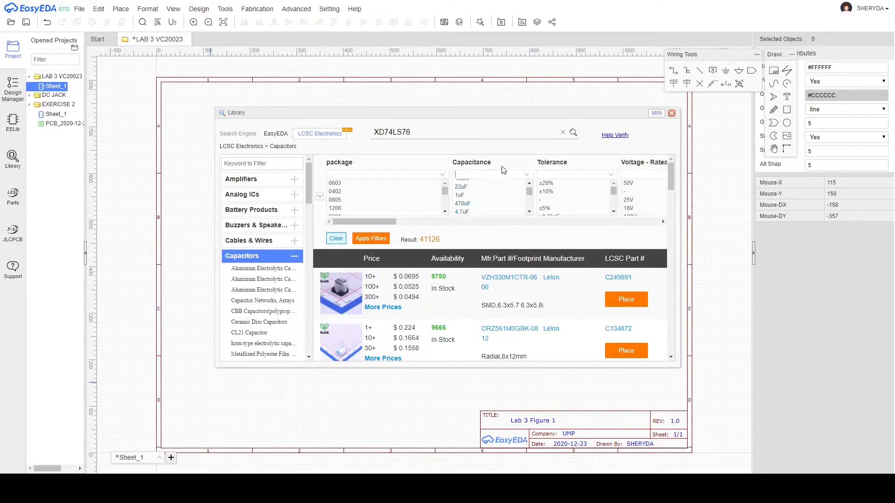
pyautogui.click(468, 196)
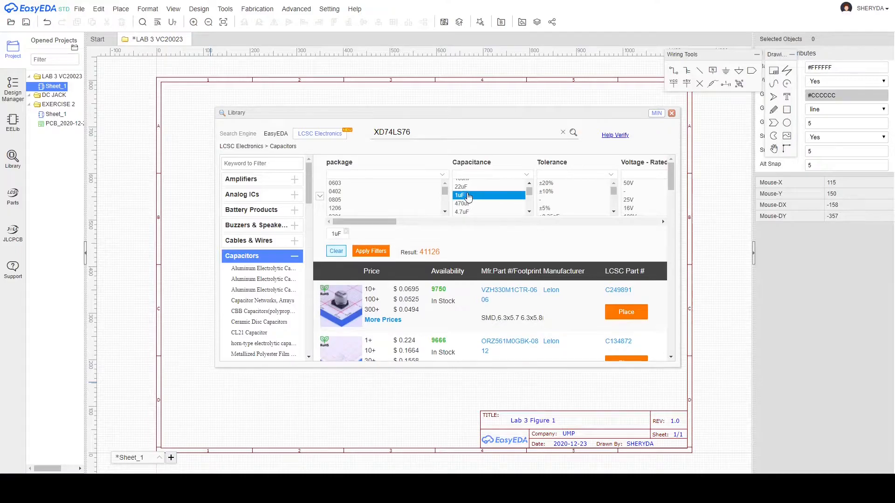
pyautogui.click(365, 253)
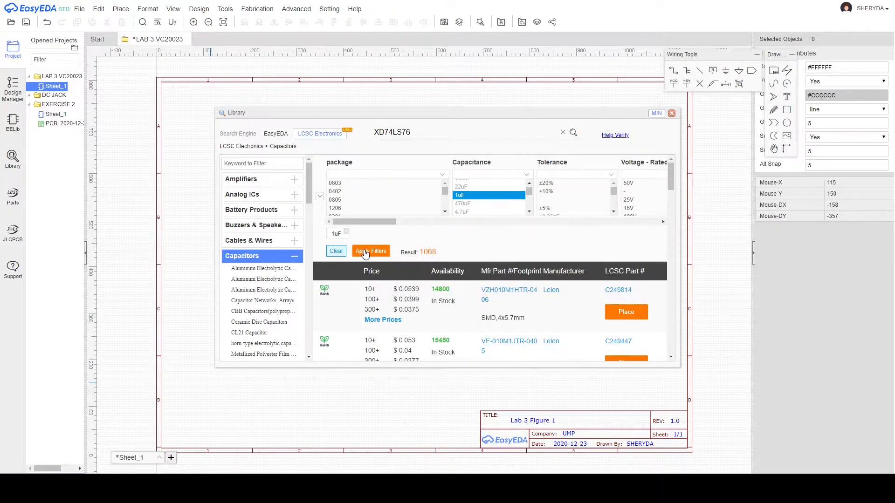
pyautogui.scroll(-5, 414, 318)
pyautogui.scroll(-1, 414, 319)
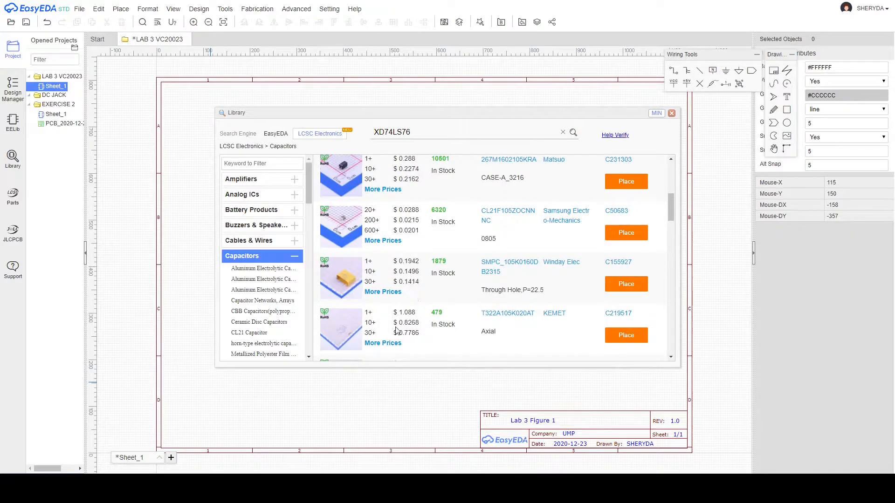
pyautogui.scroll(-5, 442, 259)
pyautogui.scroll(-6, 431, 302)
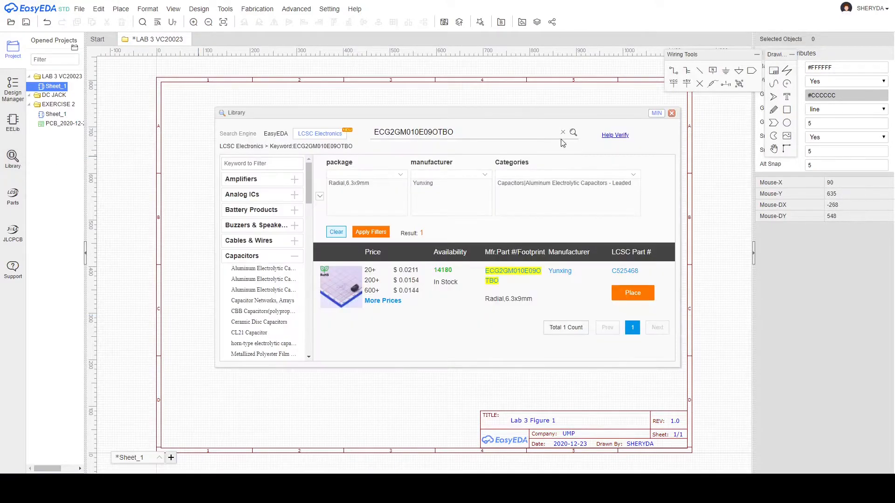
# Search KM104M050D11RR0VH2FP0 and place capacitor C28061 as C2 beside R2.
pyautogui.click(563, 133)
pyautogui.write('KM104M050D11RR0VH2FP0')
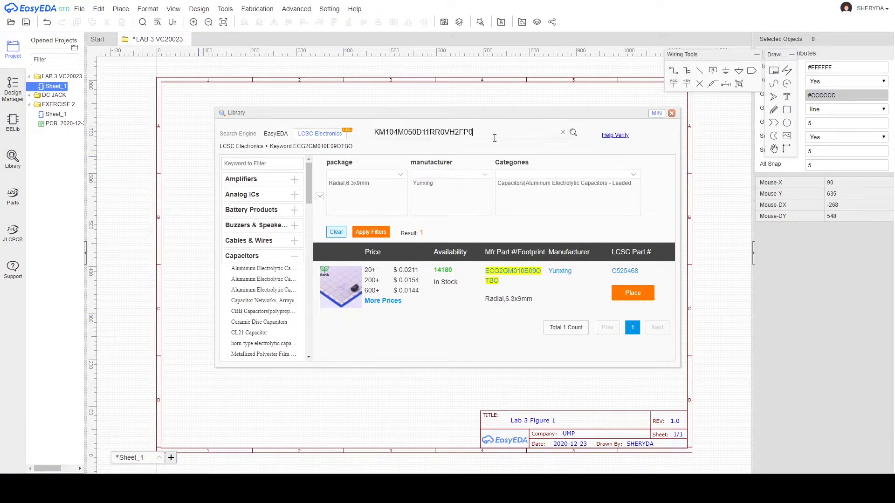
pyautogui.click(573, 133)
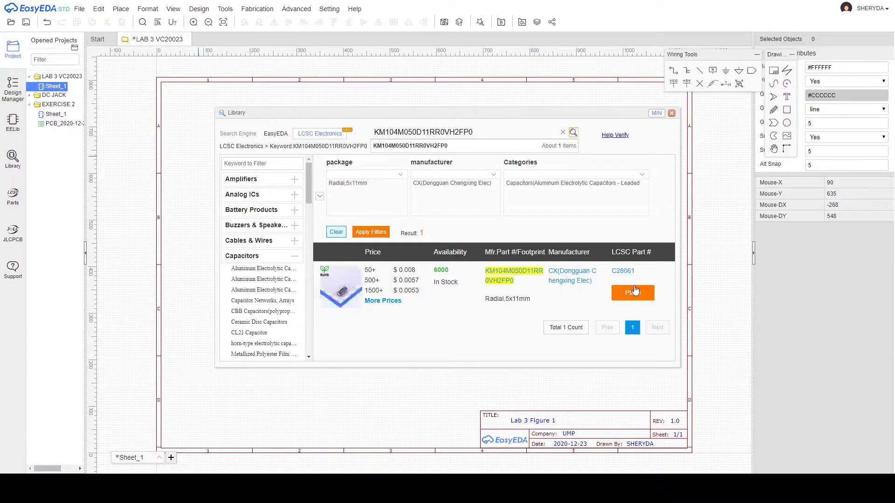
pyautogui.click(638, 288)
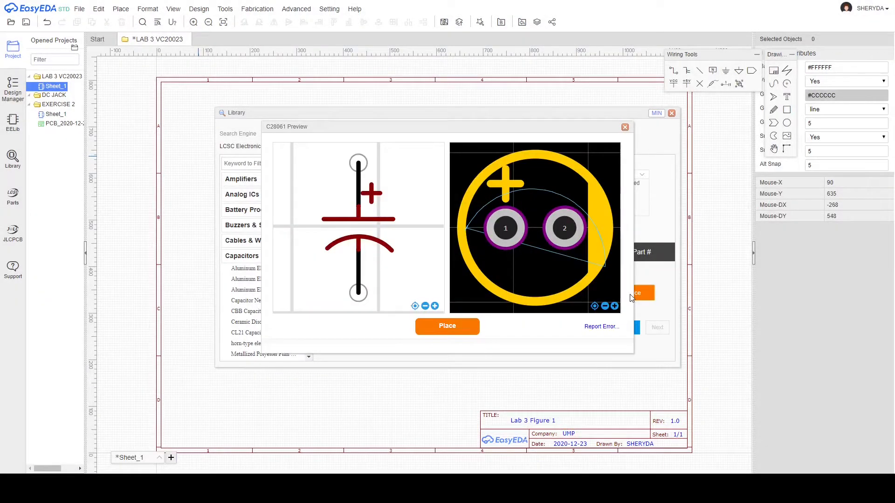
pyautogui.click(469, 328)
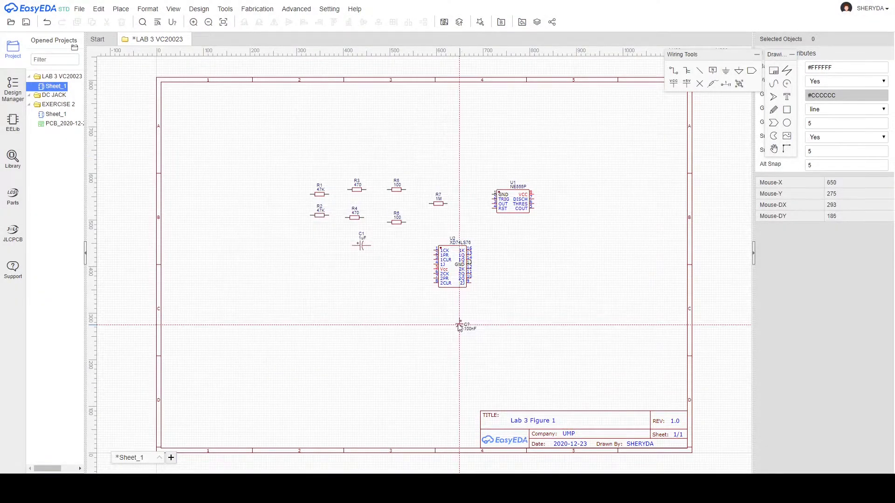
pyautogui.click(318, 245)
pyautogui.press('Escape')
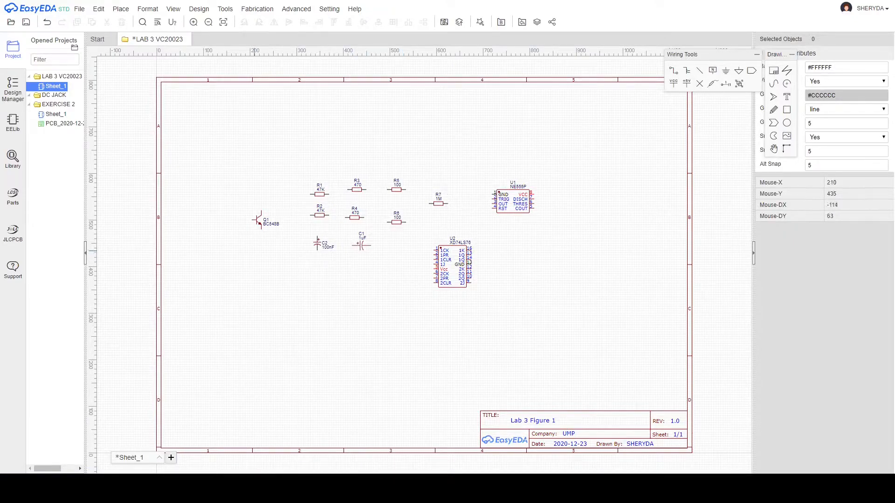
# Search for 100SP4T1B4M2QE and place switch C273358 as SW1 below Q1.
pyautogui.click(12, 159)
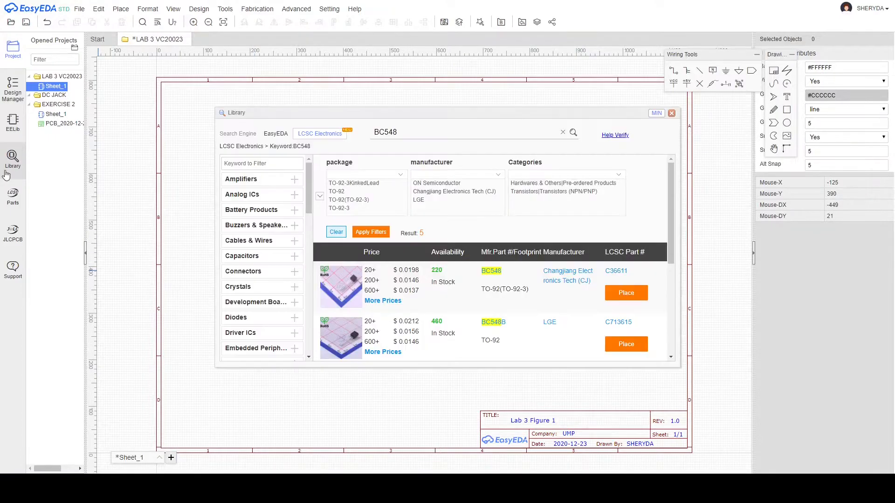
pyautogui.click(563, 132)
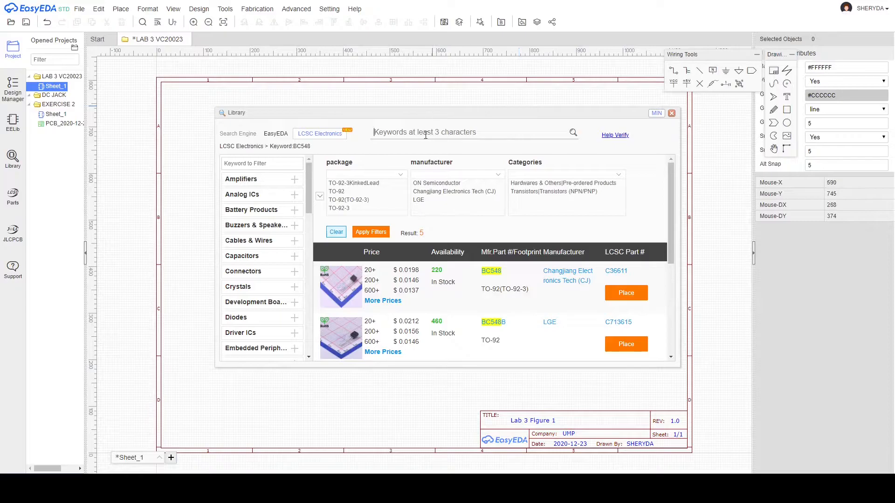
pyautogui.write('100SP4T1B4M2QE')
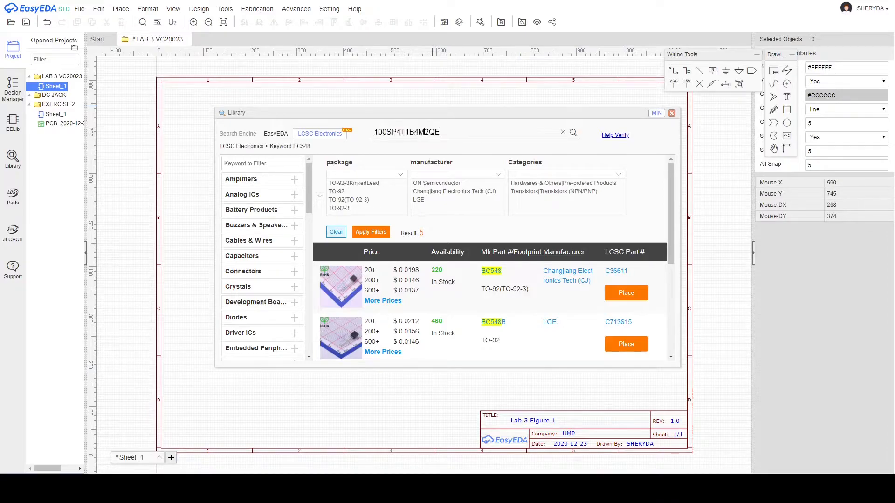
pyautogui.click(574, 133)
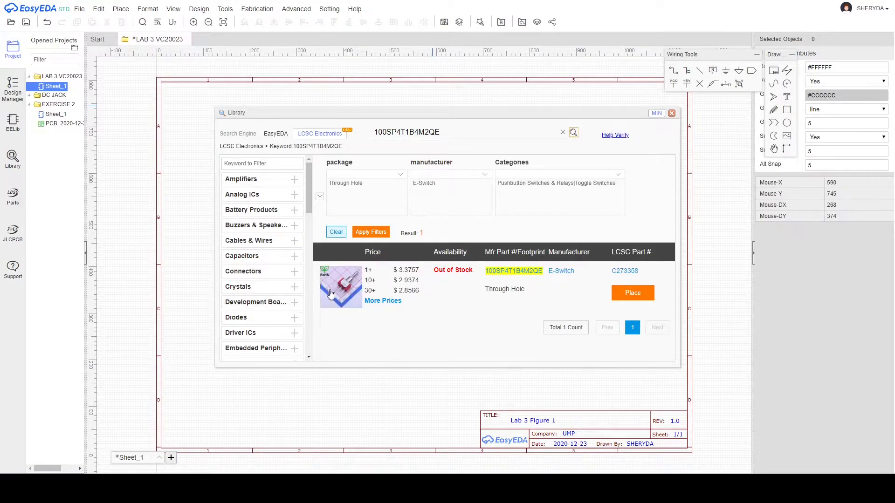
pyautogui.moveTo(342, 297)
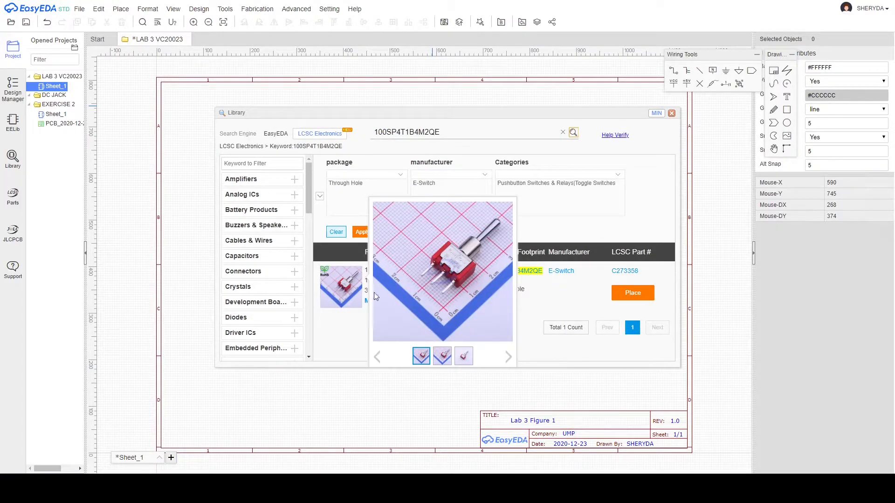
pyautogui.click(652, 293)
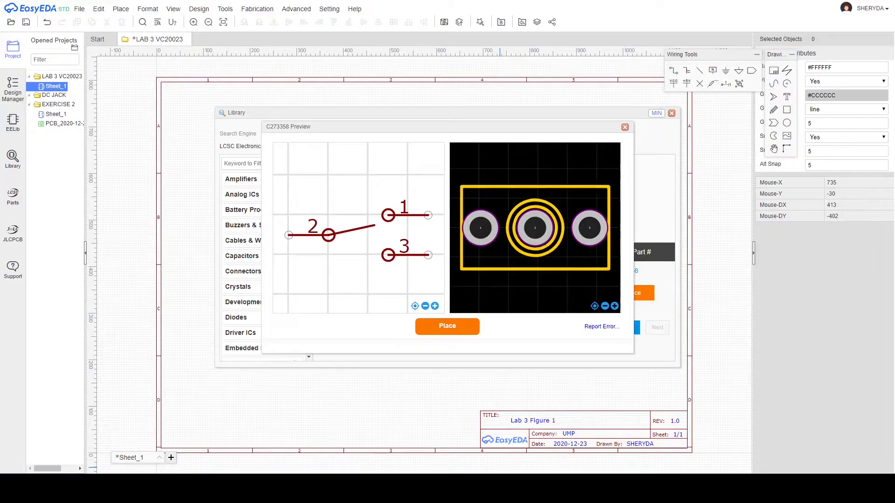
pyautogui.click(447, 328)
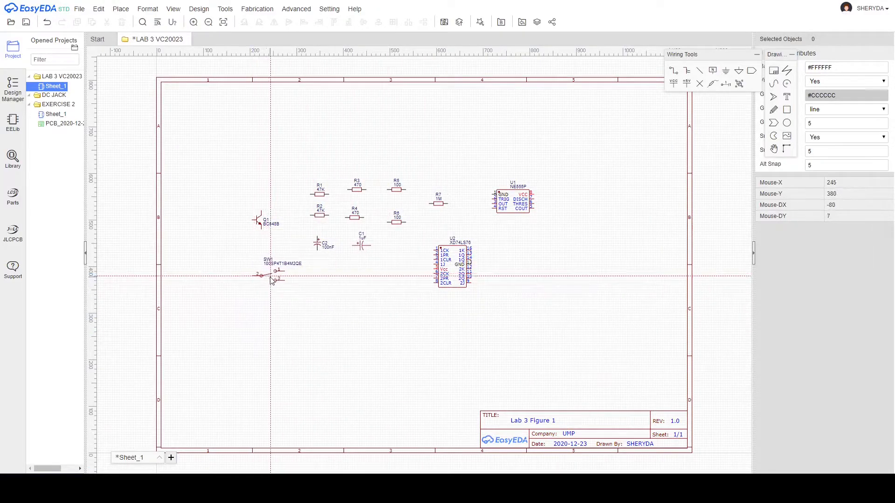
pyautogui.click(258, 275)
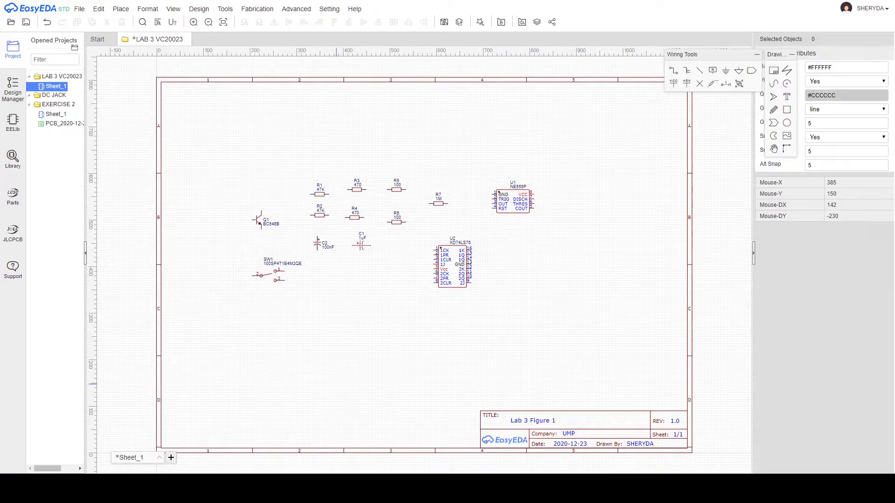
# Place LED C568949 (HL-798H256WC-MD_TC=6500K) as LED1 below C1, then reopen the library with an empty search.
pyautogui.click(13, 158)
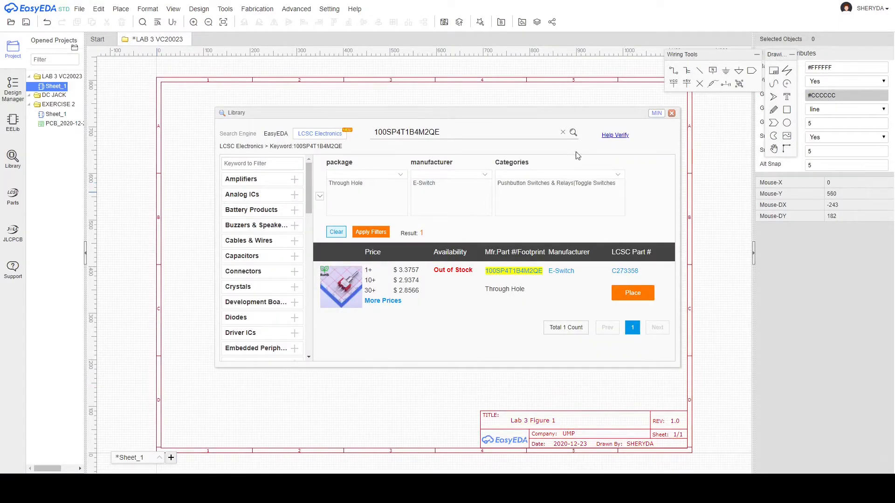
pyautogui.click(563, 132)
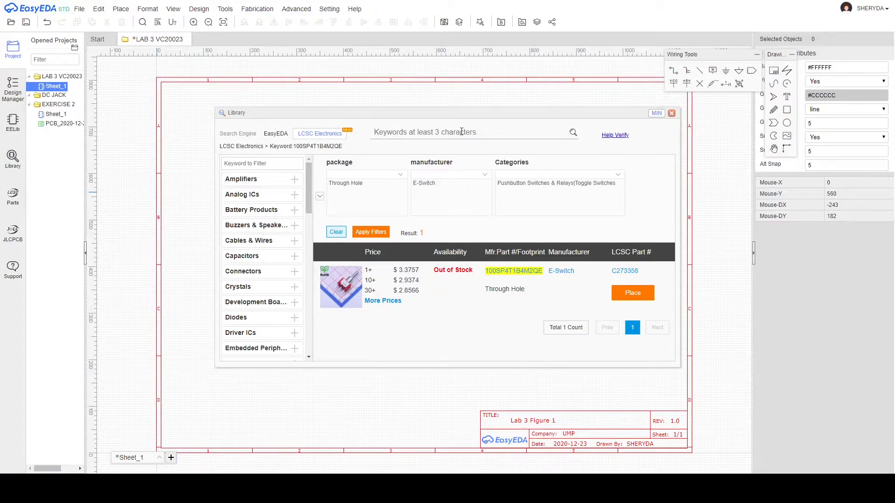
pyautogui.write('HL-798H256WC-MD_TC=3500K')
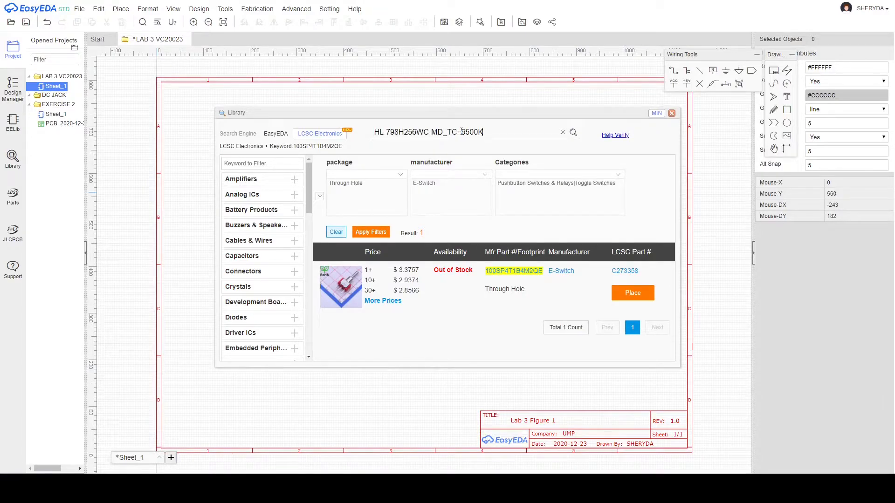
pyautogui.click(573, 132)
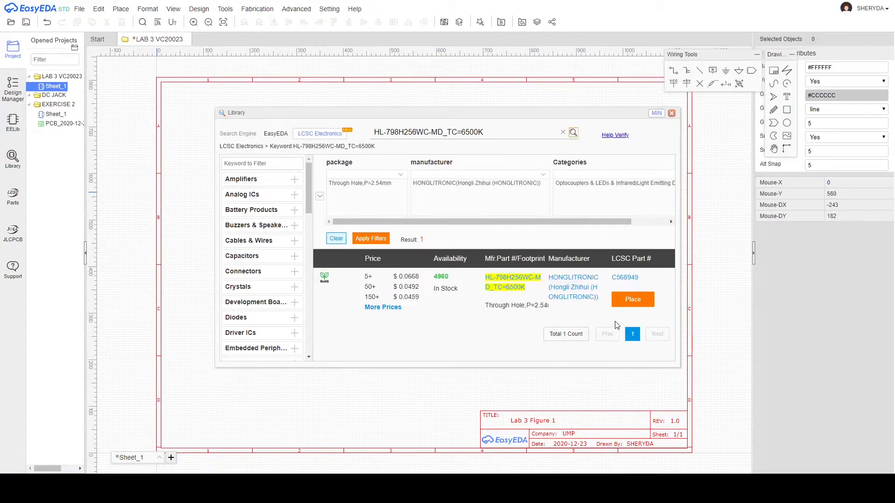
pyautogui.click(630, 301)
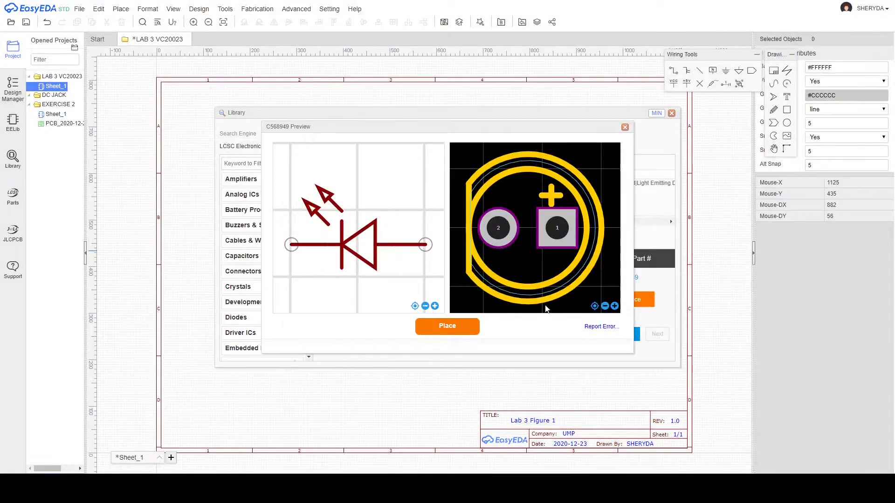
pyautogui.click(430, 325)
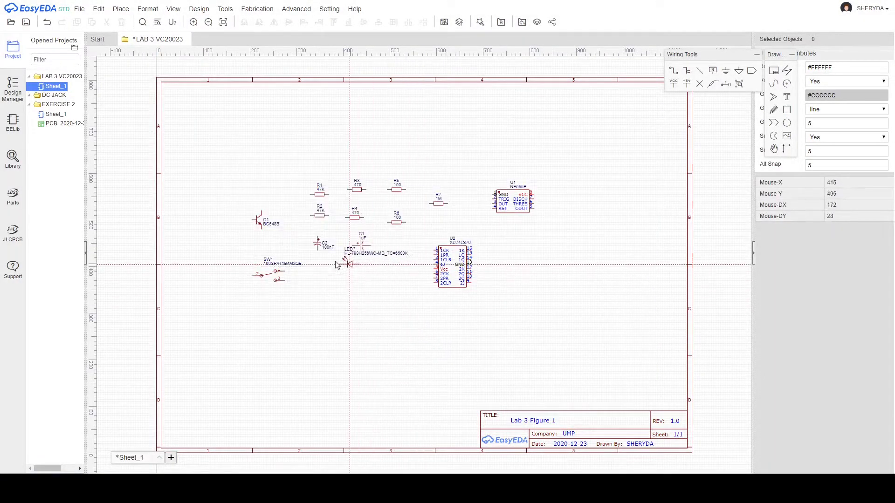
pyautogui.click(337, 288)
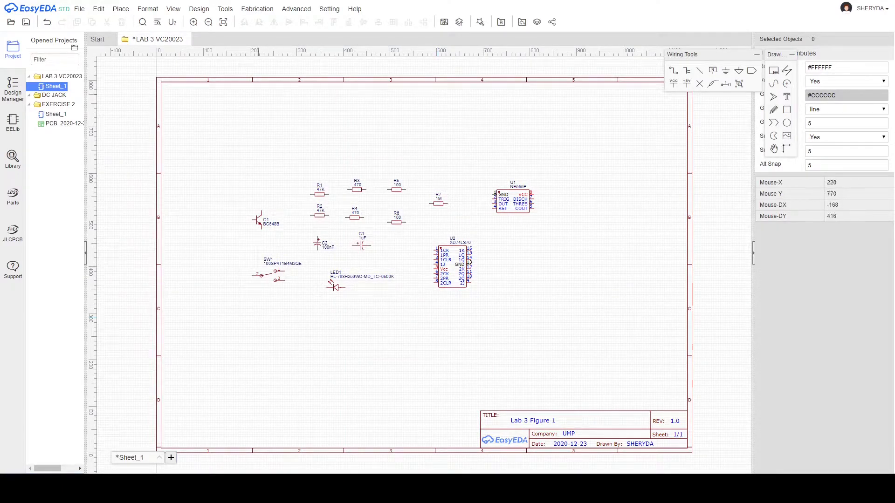
pyautogui.click(13, 157)
pyautogui.click(563, 133)
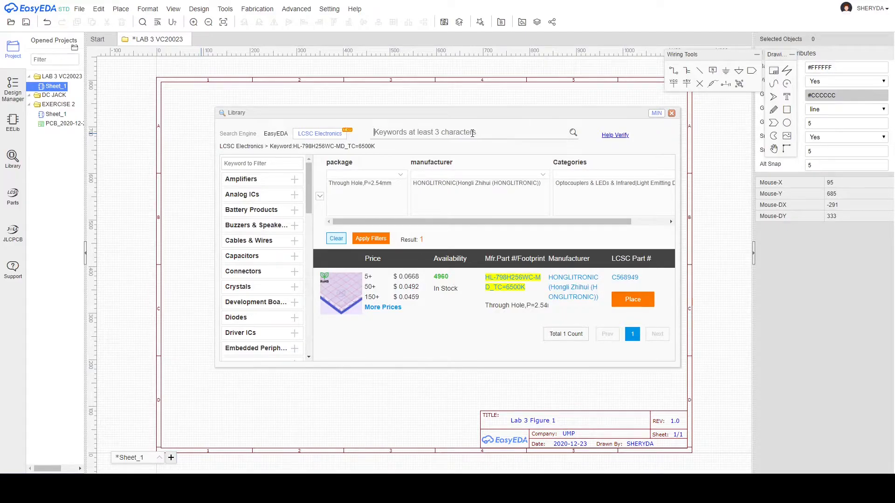
# Search for 'diode b' and narrow the results to the Diodes category.
pyautogui.write('diode blue')
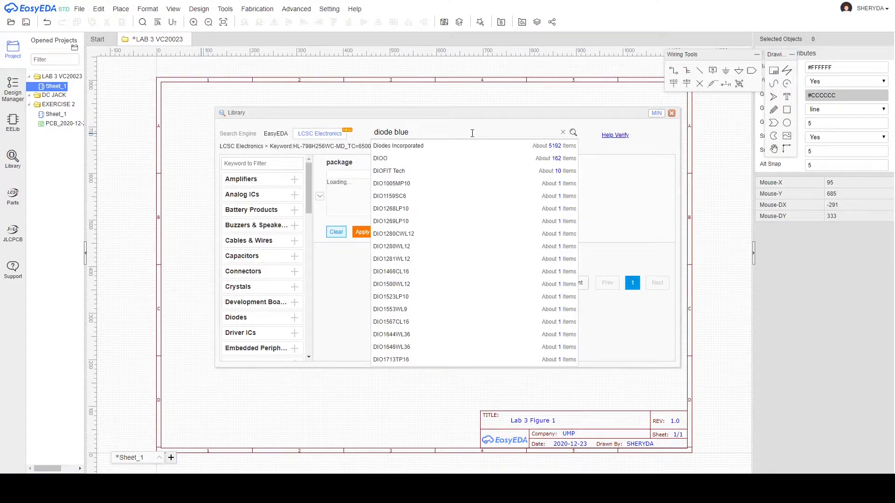
pyautogui.press('Return')
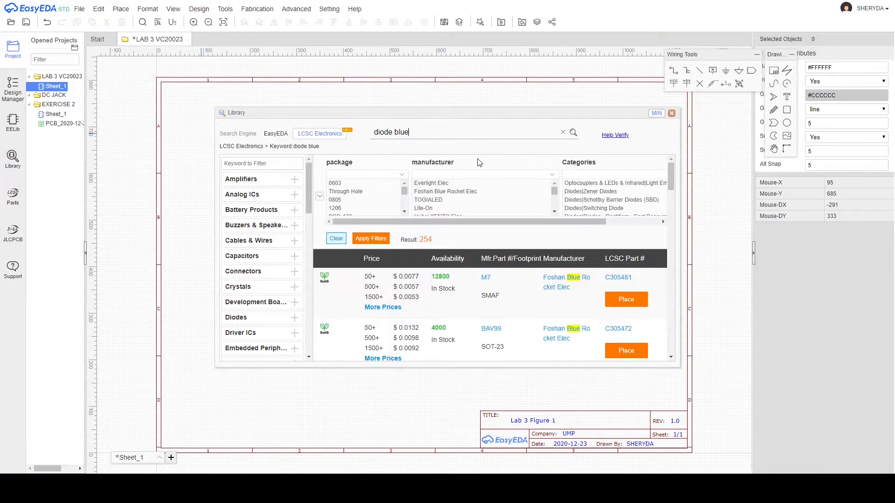
pyautogui.scroll(-10, 481, 298)
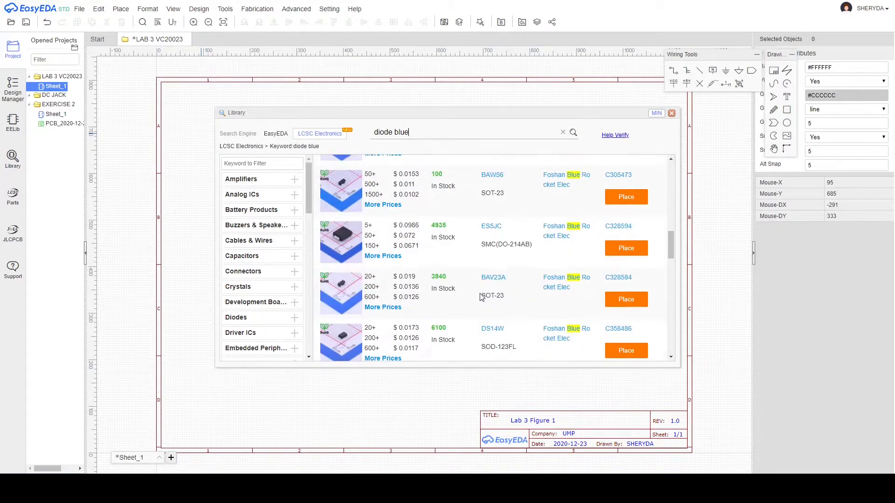
pyautogui.scroll(-1, 261, 238)
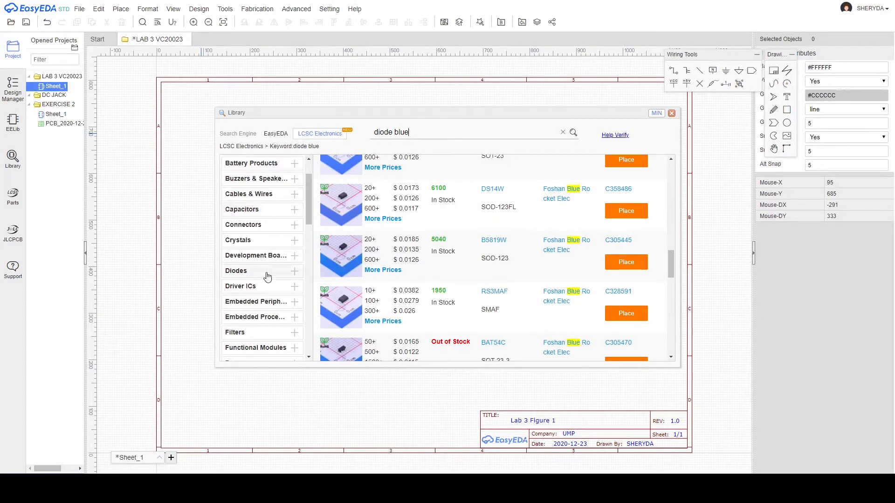
pyautogui.click(238, 272)
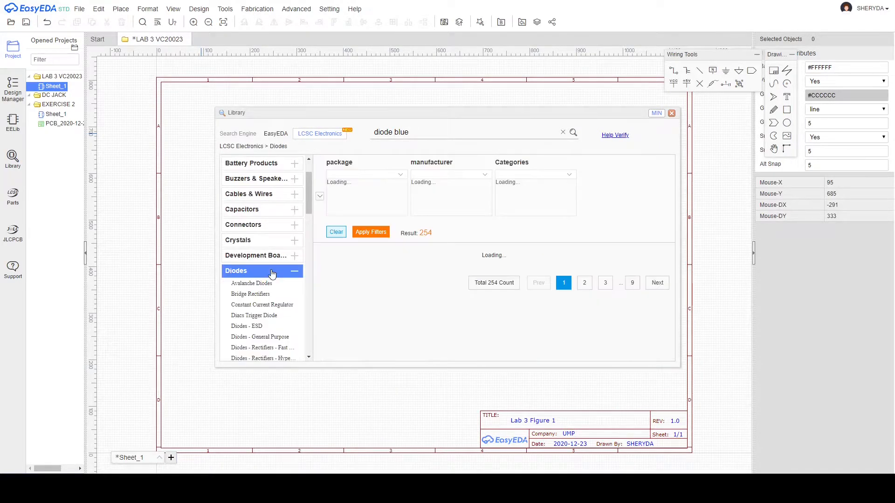
pyautogui.click(573, 133)
# Page through the second and third pages of diode results, previewing part thumbnails.
pyautogui.scroll(-6, 468, 310)
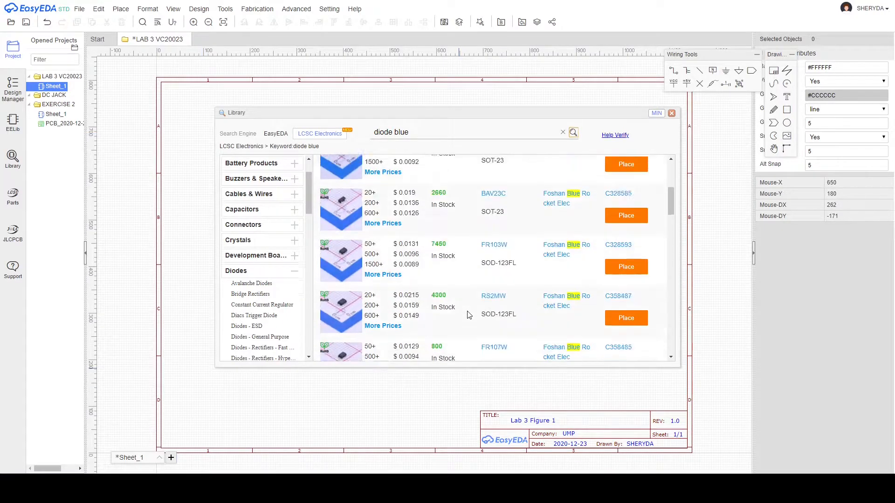
pyautogui.scroll(-3, 470, 311)
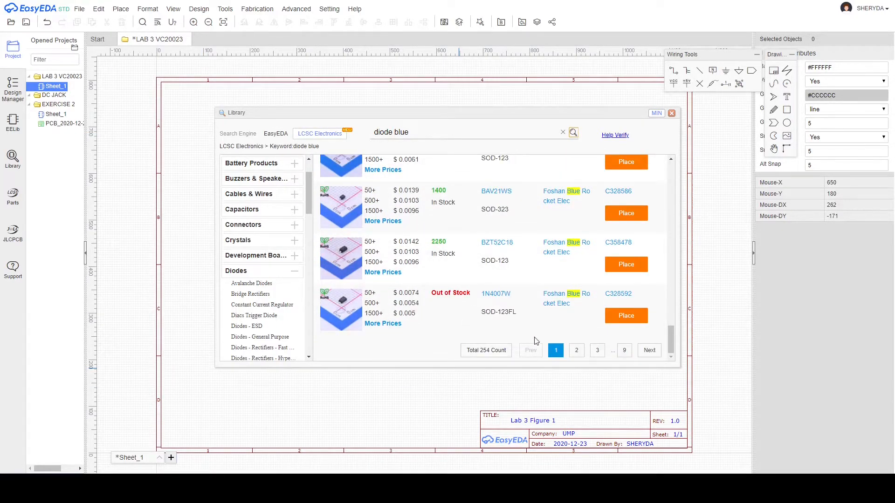
pyautogui.click(577, 351)
pyautogui.scroll(-3, 576, 299)
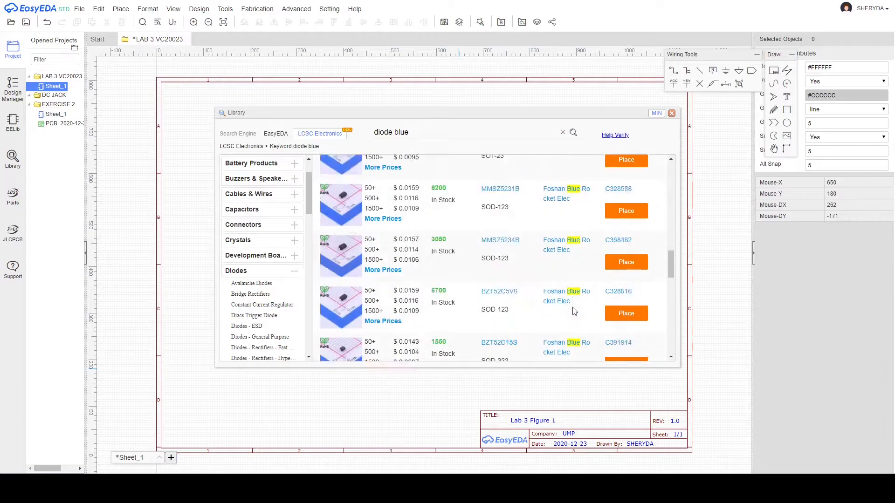
pyautogui.click(577, 350)
pyautogui.scroll(-4, 597, 306)
pyautogui.scroll(3, 598, 306)
pyautogui.scroll(-4, 476, 295)
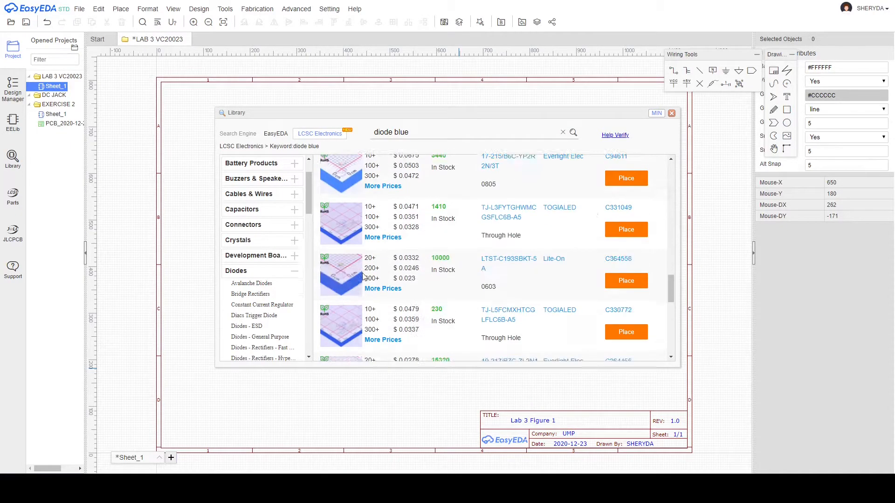
pyautogui.moveTo(351, 244)
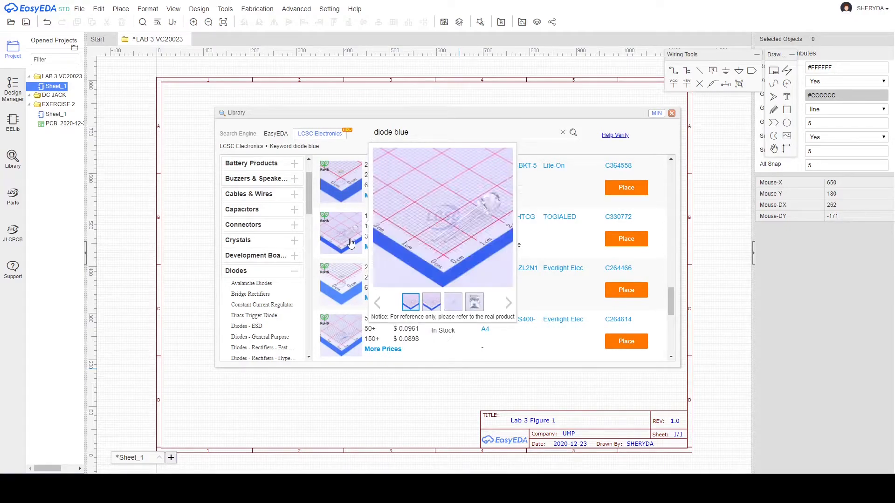
pyautogui.moveTo(351, 275)
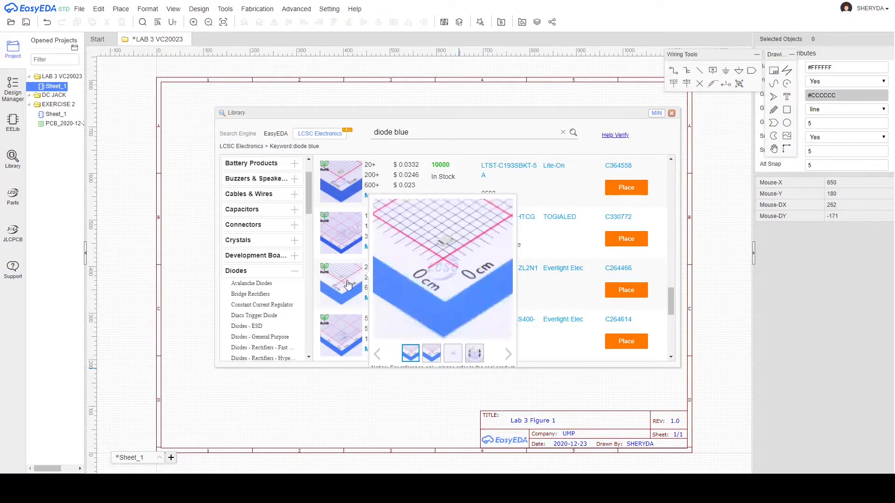
pyautogui.moveTo(339, 326)
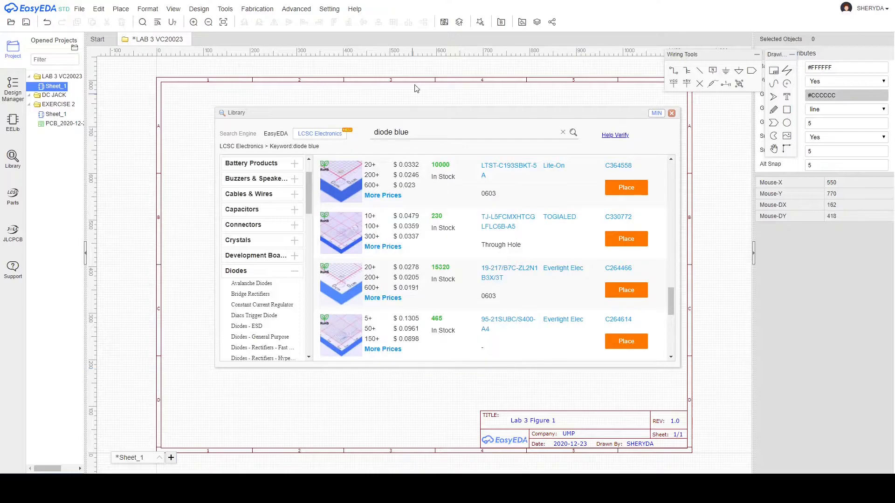
pyautogui.scroll(5, 451, 190)
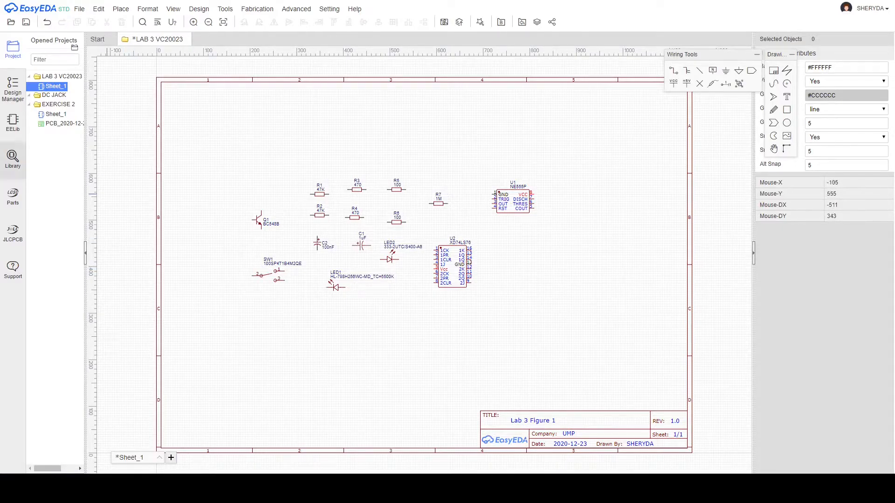
# Search LCSC for KF126R-5.0-2P and pick the C474902 terminal connector for placement.
pyautogui.click(4, 166)
pyautogui.click(384, 134)
pyautogui.write('KF126R-5.0-2P')
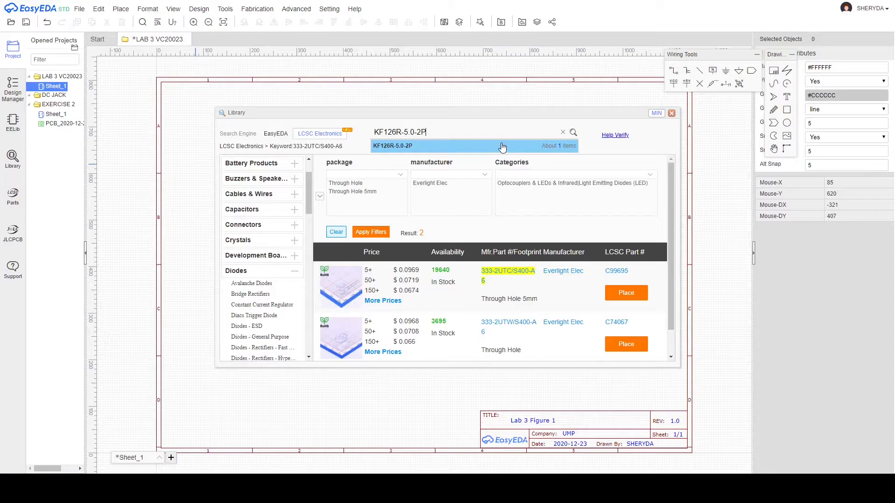
pyautogui.click(574, 133)
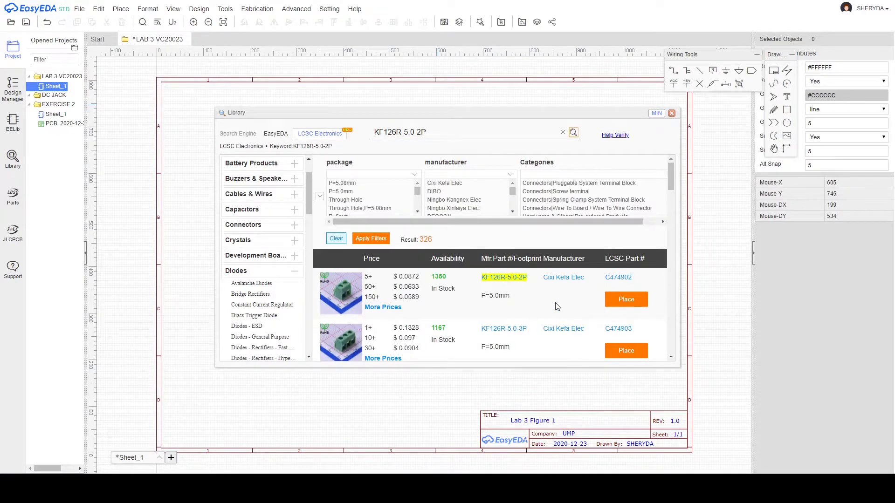
pyautogui.moveTo(351, 294)
pyautogui.click(614, 298)
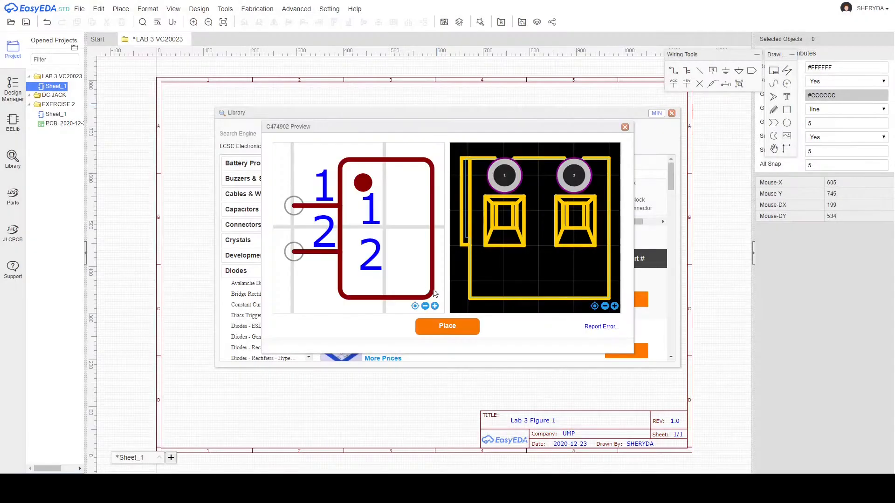
pyautogui.click(469, 331)
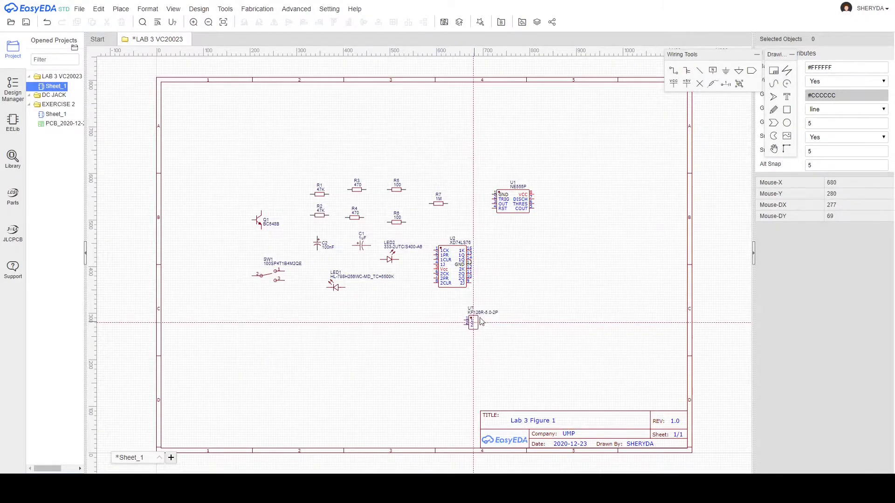
# Drop the KF126R-5.0-2P connector U3 onto the sheet below the NE555P.
pyautogui.click(535, 257)
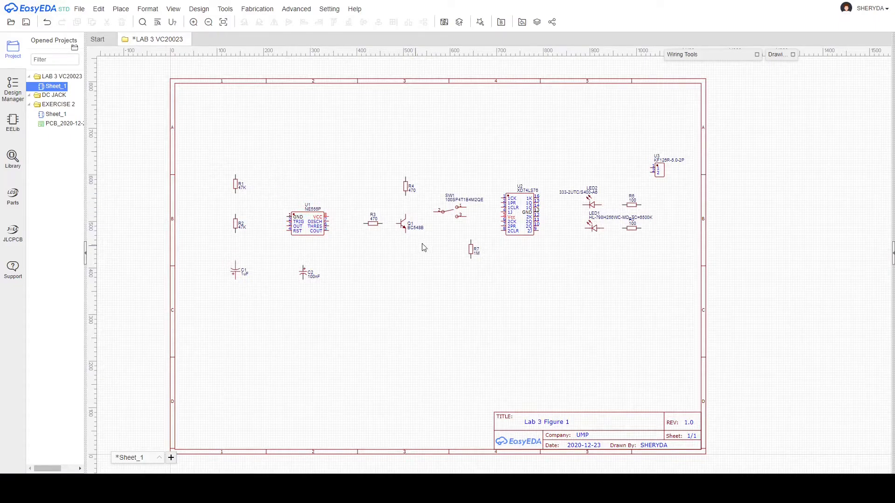
# Wire R3's right pin to Q1's base and begin a wire from Q1's collector.
pyautogui.scroll(5, 385, 224)
pyautogui.scroll(2, 385, 226)
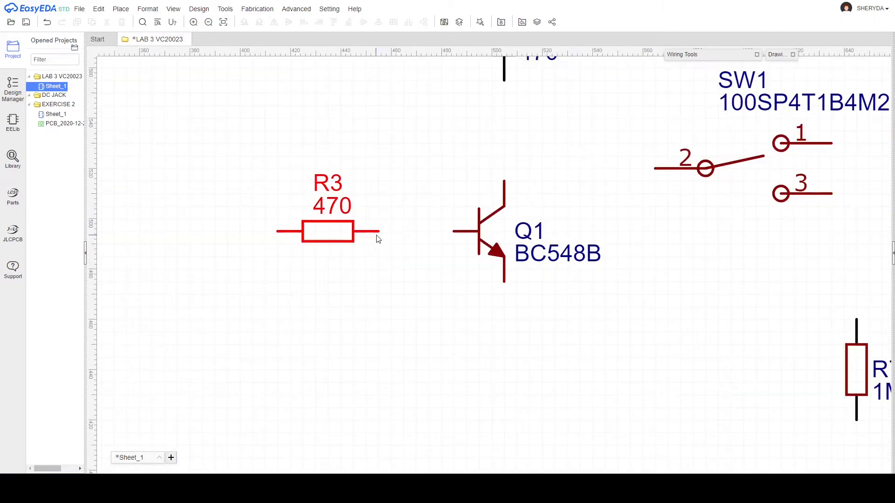
pyautogui.press('w')
pyautogui.click(379, 231)
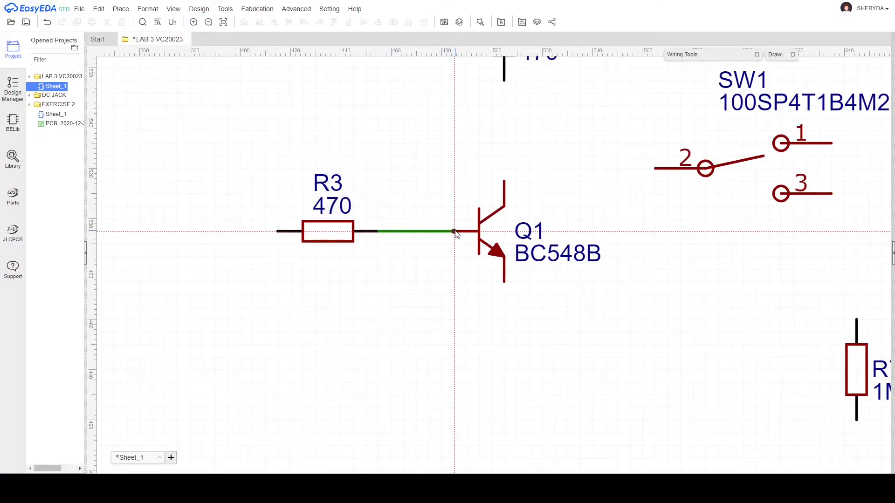
pyautogui.click(454, 232)
pyautogui.press('Escape')
pyautogui.press('w')
pyautogui.click(505, 182)
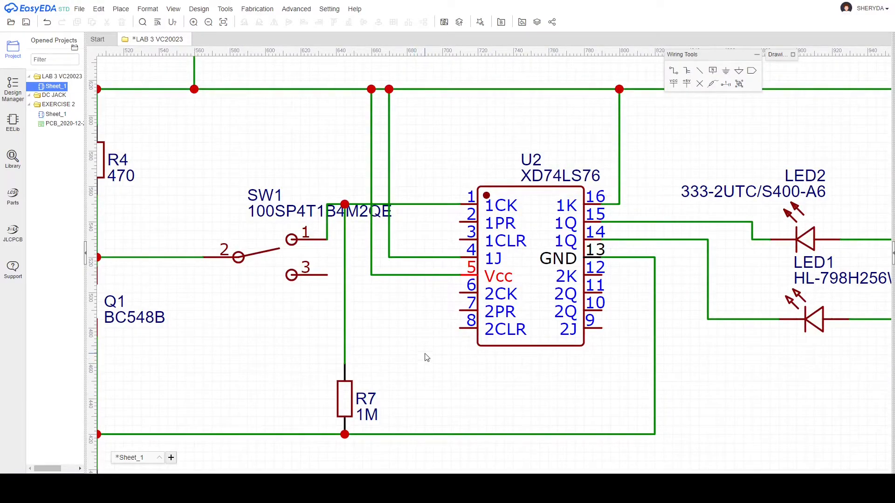
pyautogui.scroll(-5, 427, 357)
pyautogui.scroll(2, 443, 327)
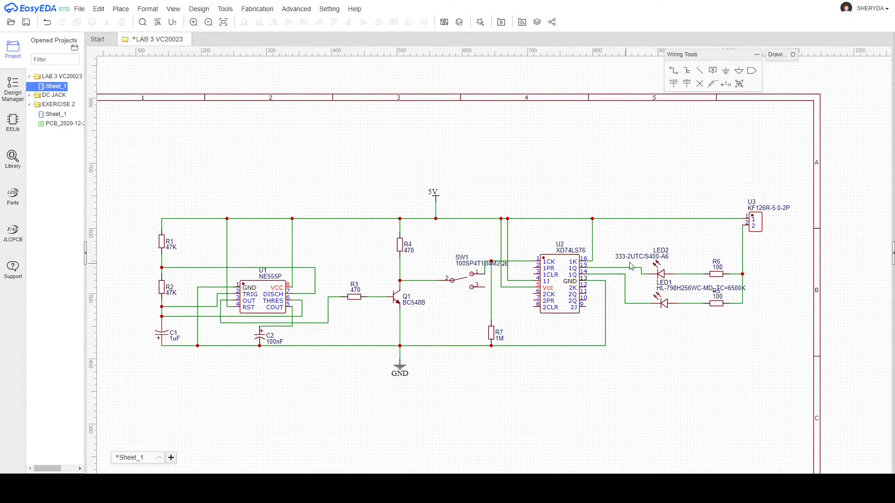
# Pan and zoom across the schematic to inspect the wiring around U1, R1, C1, SW1 and U2.
pyautogui.scroll(3, 652, 284)
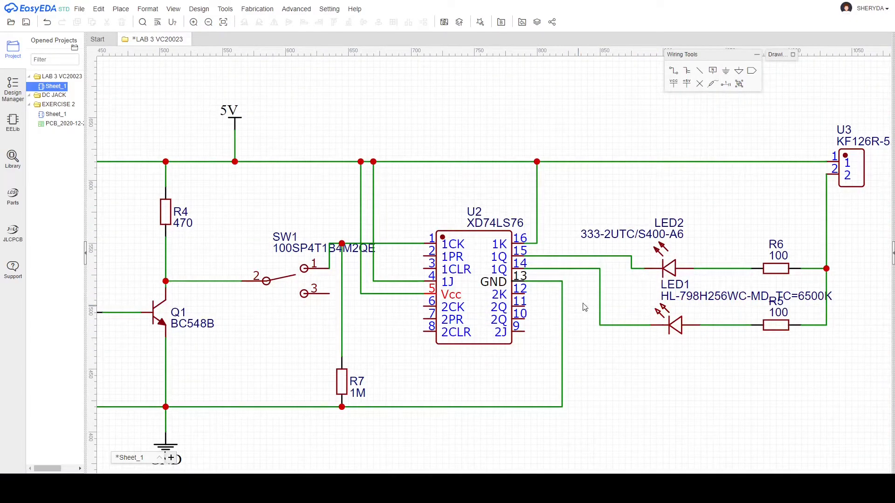
pyautogui.scroll(-1, 378, 264)
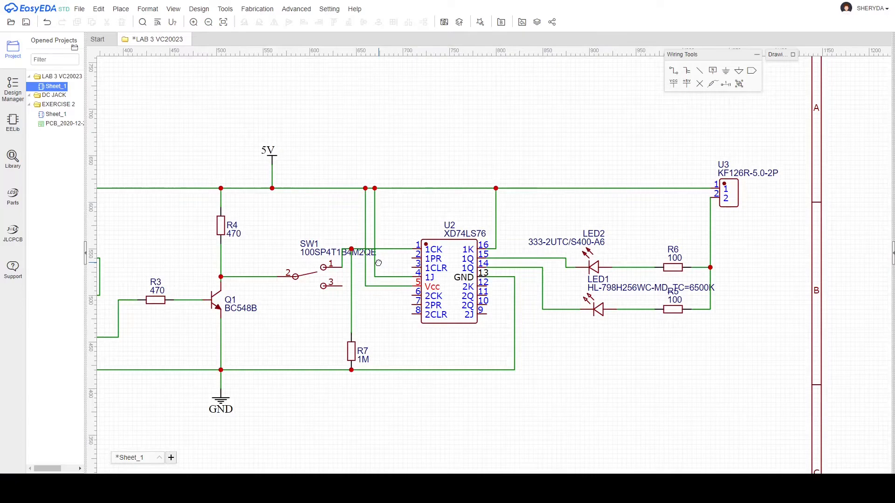
pyautogui.moveTo(309, 293); pyautogui.dragTo(591, 247, button='right')
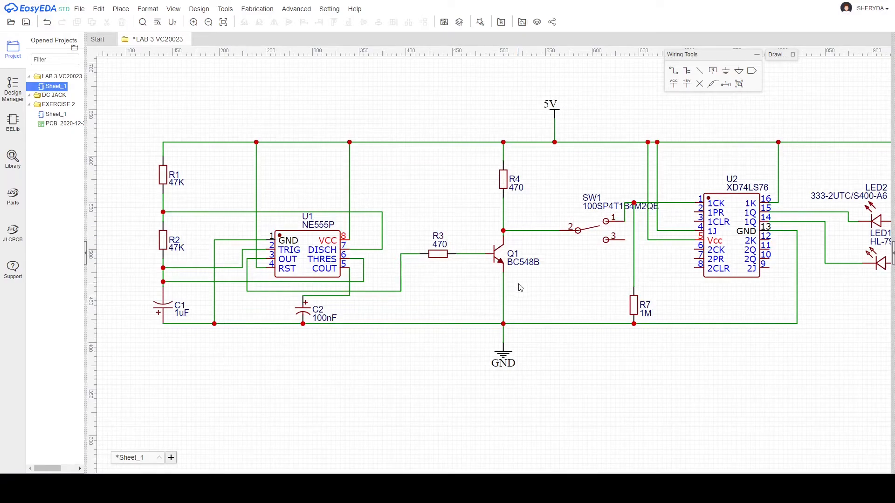
pyautogui.scroll(-2, 612, 288)
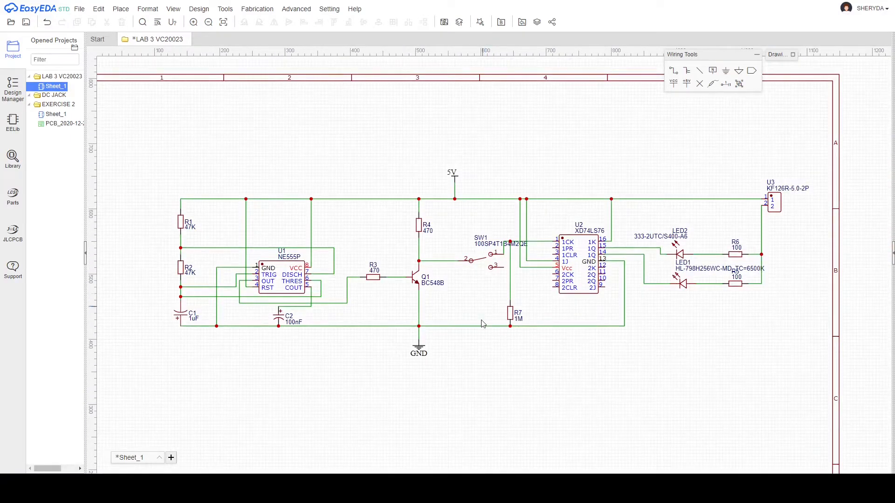
pyautogui.scroll(3, 703, 243)
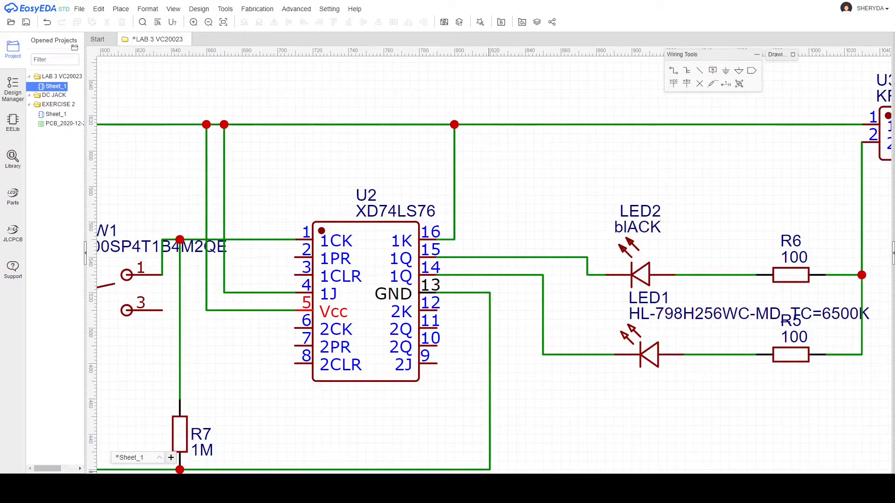
pyautogui.scroll(-4, 366, 327)
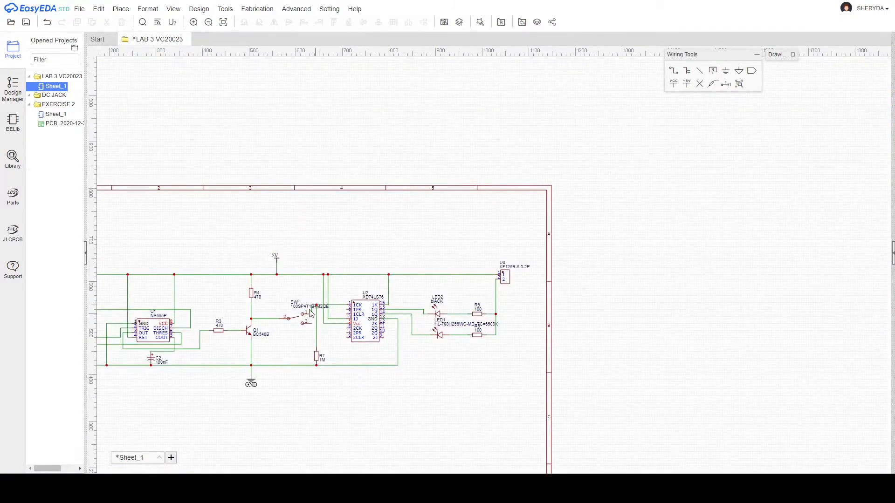
pyautogui.moveTo(221, 275); pyautogui.dragTo(502, 289, button='right')
pyautogui.scroll(3, 439, 321)
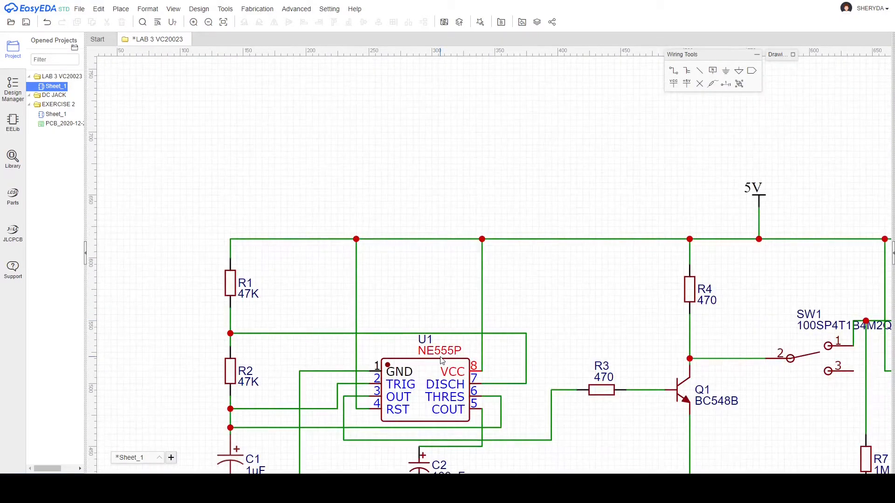
pyautogui.scroll(-3, 802, 358)
pyautogui.moveTo(774, 355); pyautogui.dragTo(420, 324, button='right')
pyautogui.scroll(4, 479, 320)
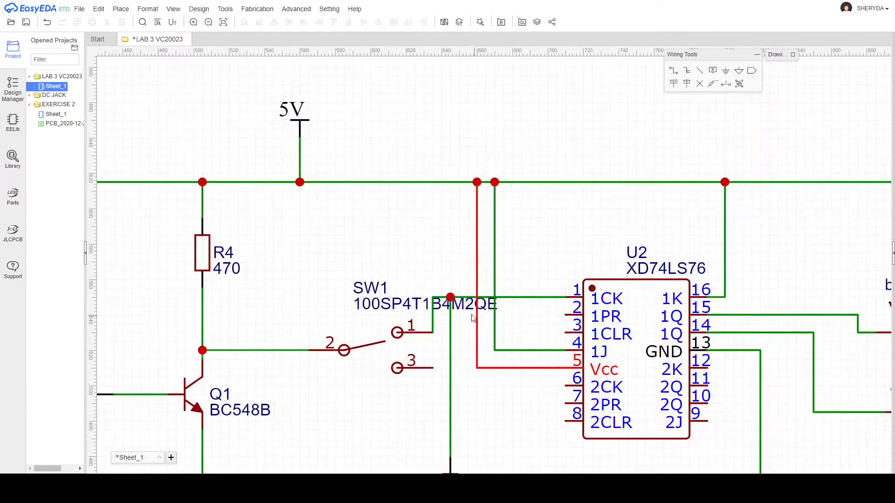
# Change SW1's value label to TOGGLE.
pyautogui.doubleClick(380, 302)
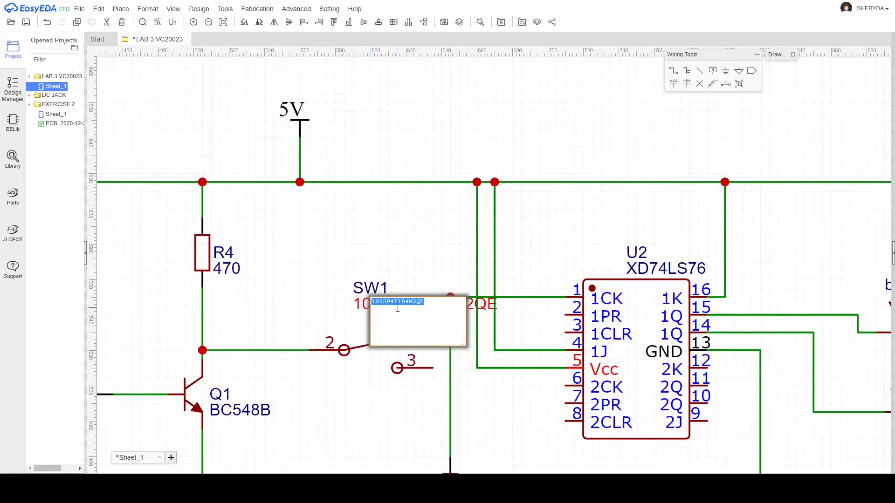
pyautogui.press('BackSpace')
pyautogui.click(431, 278)
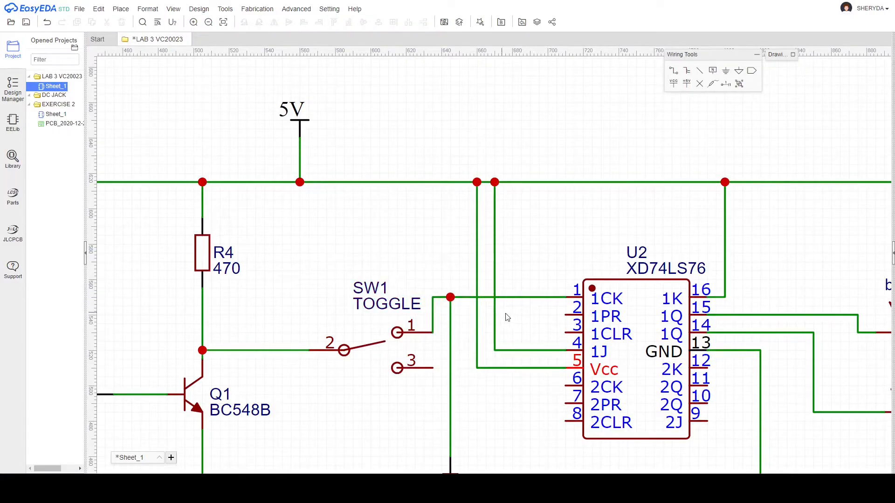
pyautogui.scroll(-1, 557, 343)
pyautogui.scroll(-1, 556, 339)
pyautogui.moveTo(715, 353); pyautogui.dragTo(356, 309, button='right')
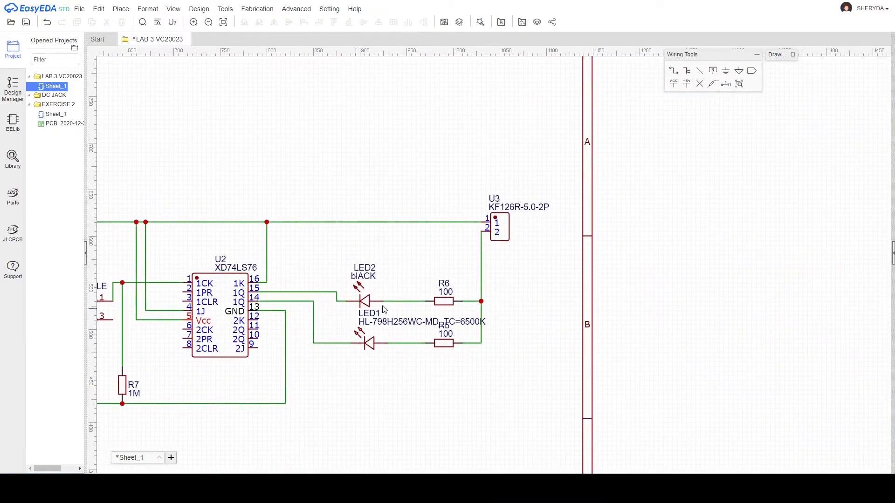
pyautogui.scroll(3, 415, 298)
# Replace LED2's 'bIACK' label with BLACK and LED1's long part number with WHITE.
pyautogui.doubleClick(261, 244)
pyautogui.press('BackSpace')
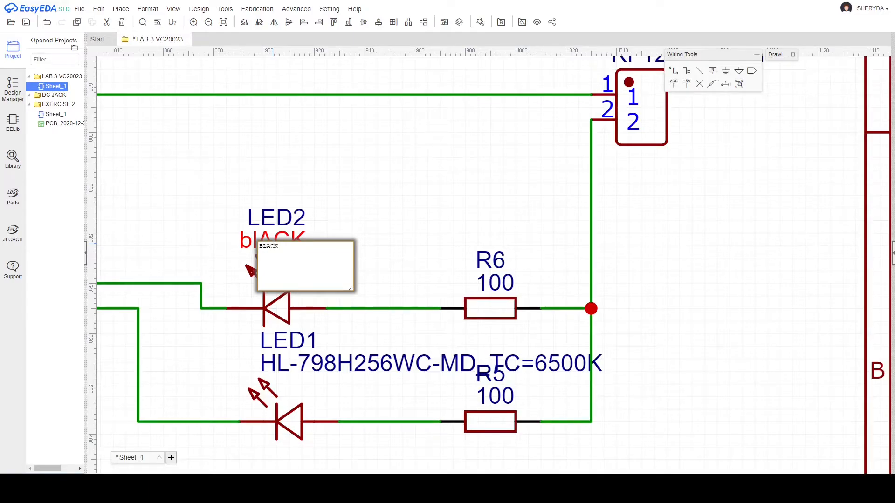
pyautogui.click(395, 217)
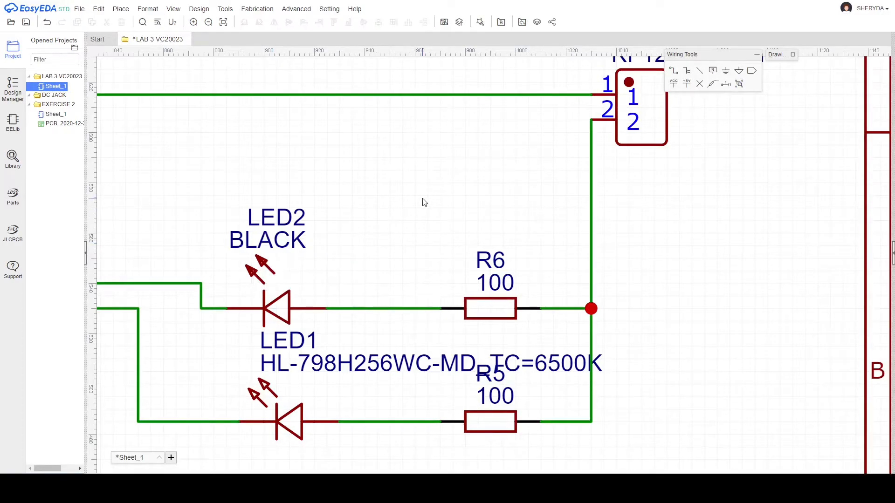
pyautogui.doubleClick(295, 367)
pyautogui.press('BackSpace')
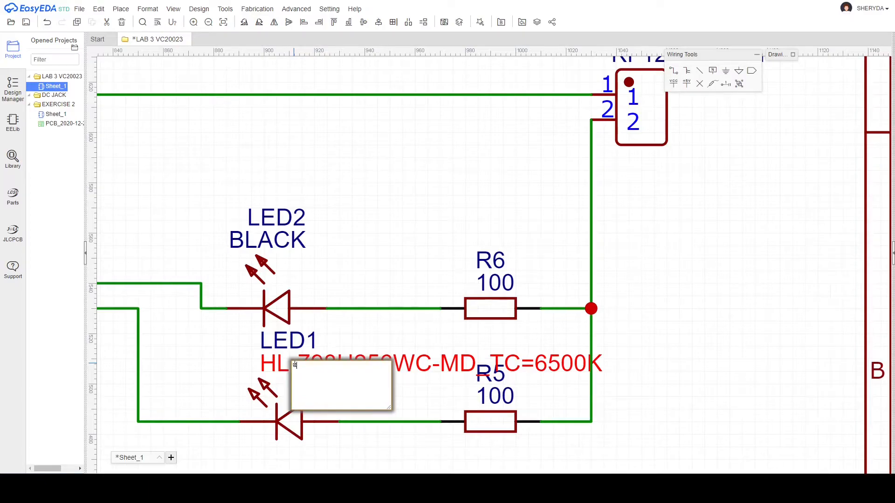
pyautogui.click(386, 286)
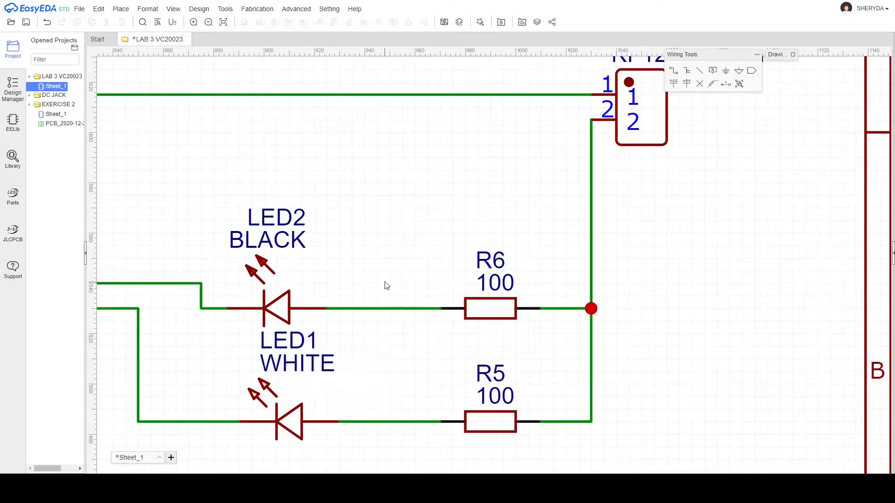
pyautogui.scroll(-6, 398, 281)
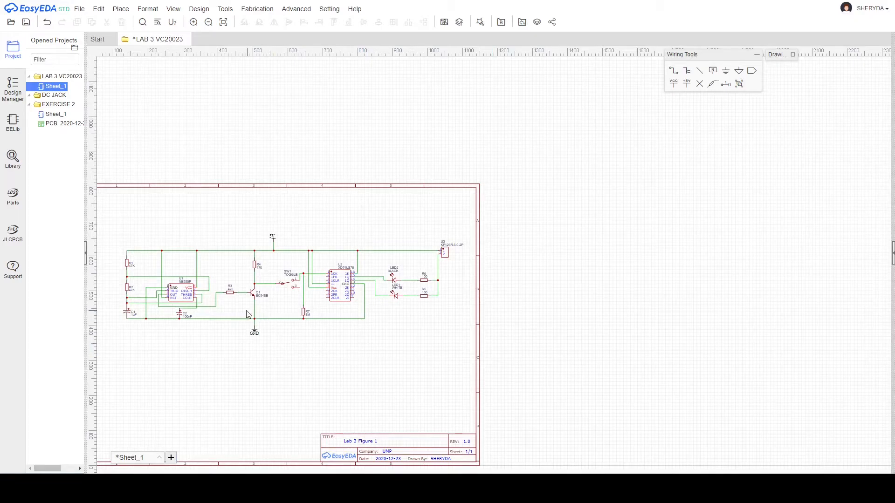
# Save the schematic and convert it to a new PCB, skipping the unfinished-nets check.
pyautogui.scroll(3, 350, 218)
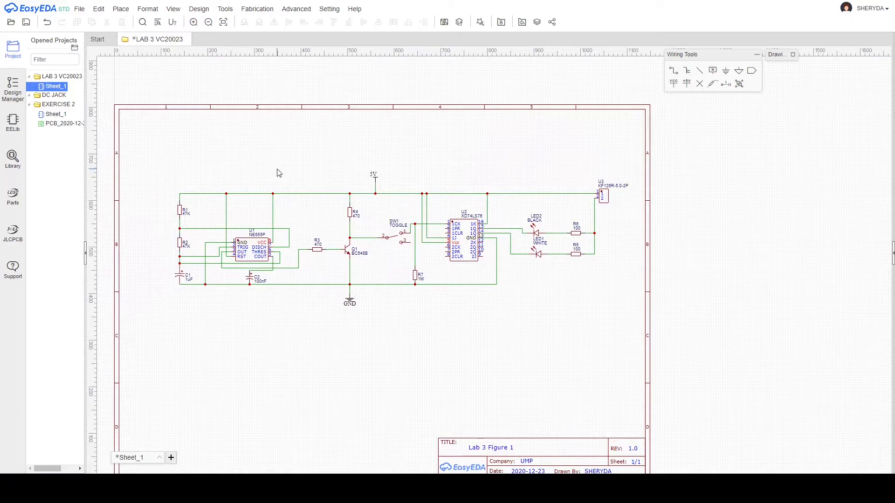
pyautogui.click(27, 23)
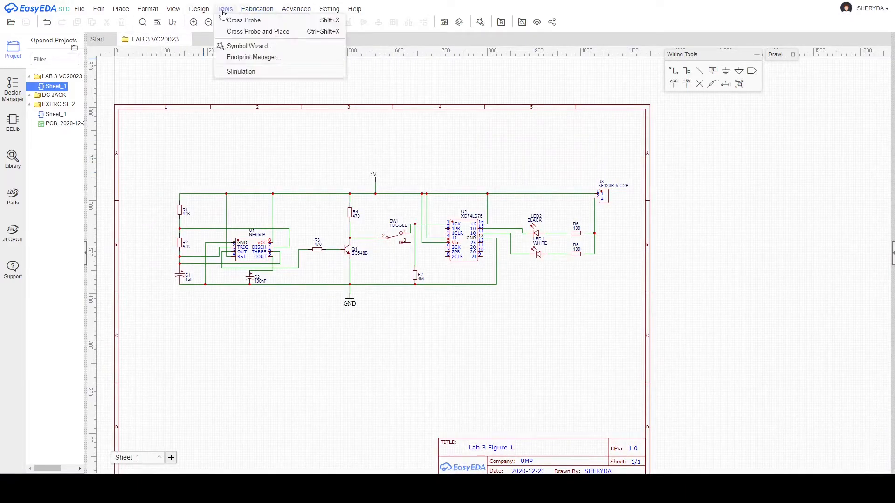
pyautogui.click(207, 21)
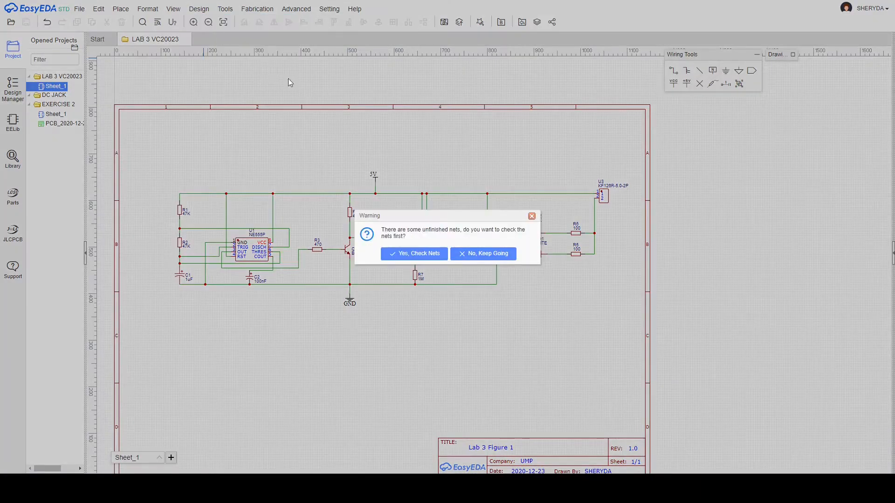
pyautogui.click(494, 254)
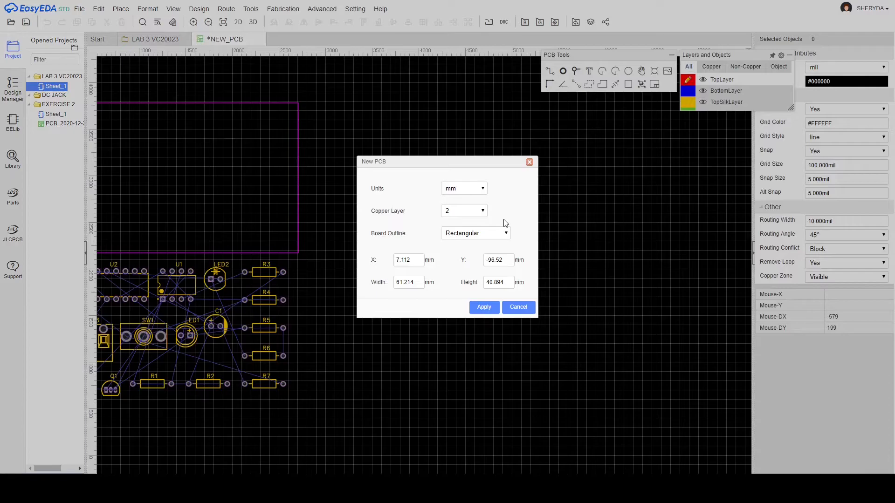
# Accept the two-layer rectangular board settings in millimetres.
pyautogui.click(484, 308)
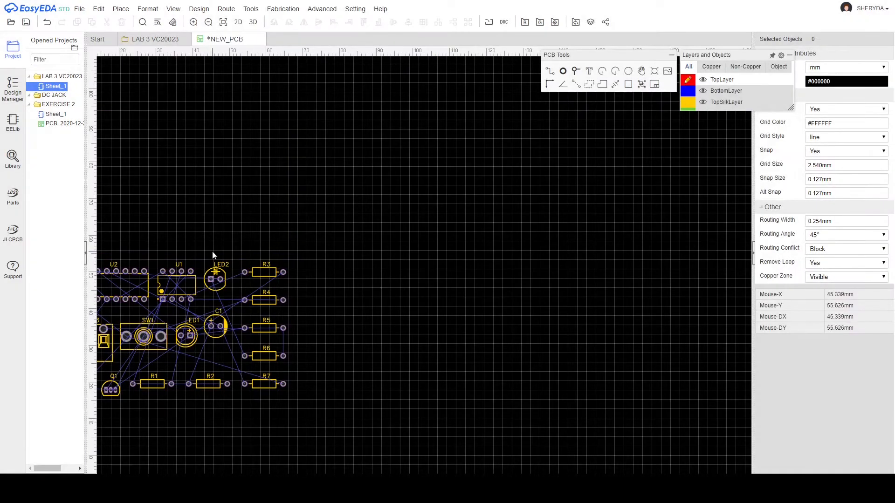
pyautogui.scroll(-4, 230, 243)
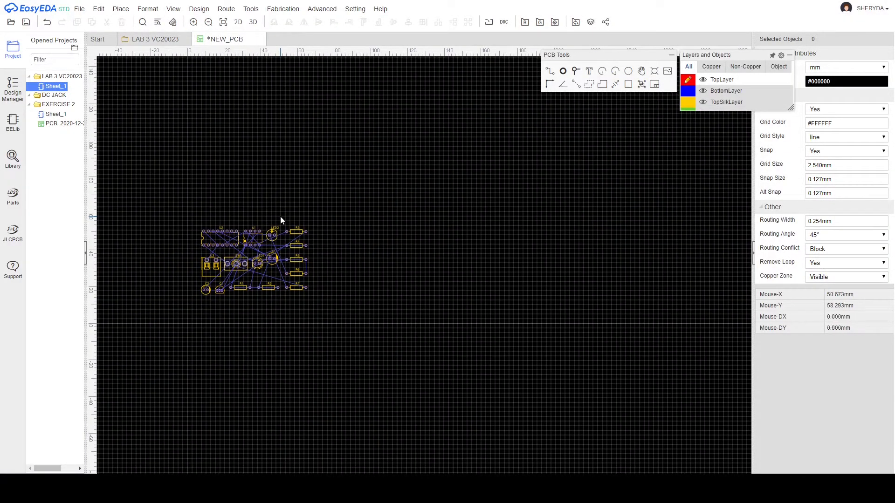
pyautogui.scroll(4, 219, 254)
pyautogui.moveTo(224, 258); pyautogui.dragTo(200, 145, button='right')
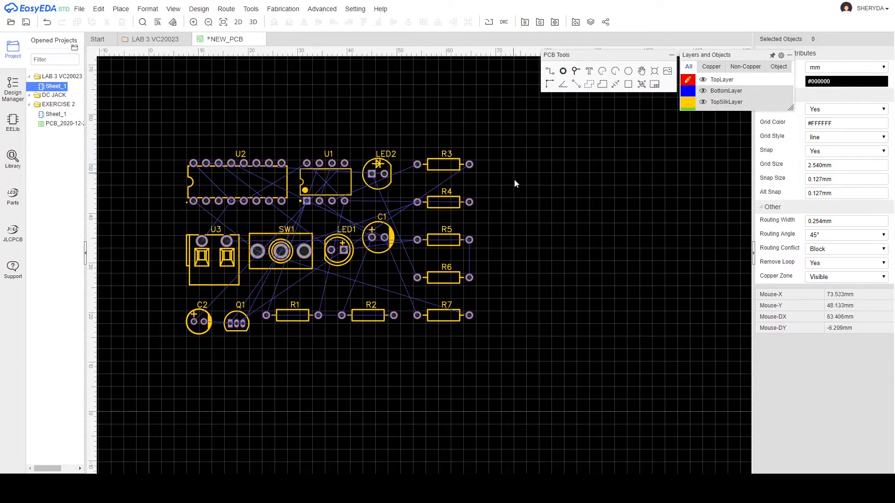
# Move all 16 components as a group to just above the board outline.
pyautogui.moveTo(138, 101); pyautogui.dragTo(526, 345)
pyautogui.scroll(-4, 517, 343)
pyautogui.scroll(-2, 516, 340)
pyautogui.moveTo(516, 340); pyautogui.dragTo(365, 69, button='right')
pyautogui.moveTo(314, 95); pyautogui.dragTo(310, 193, button='right')
pyautogui.moveTo(283, 126); pyautogui.dragTo(279, 275)
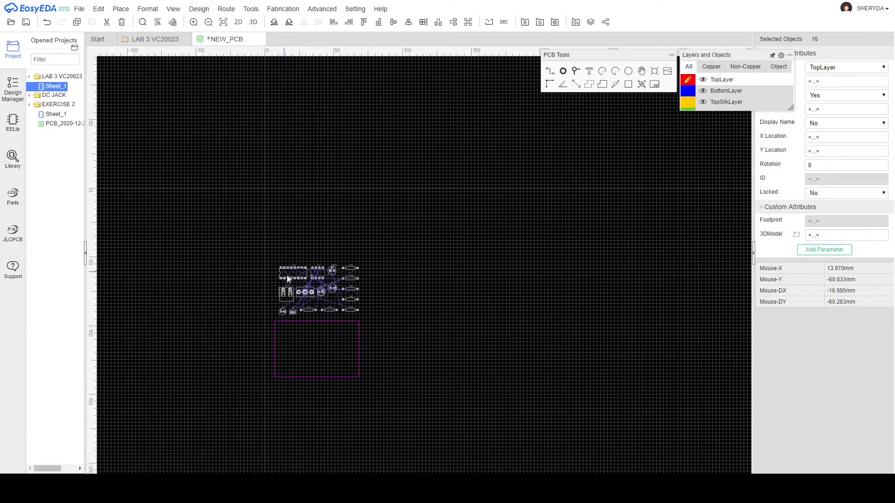
pyautogui.scroll(7, 354, 298)
# Arrange the footprints inside the board outline, with U1 and U2 turned vertical.
pyautogui.click(589, 270)
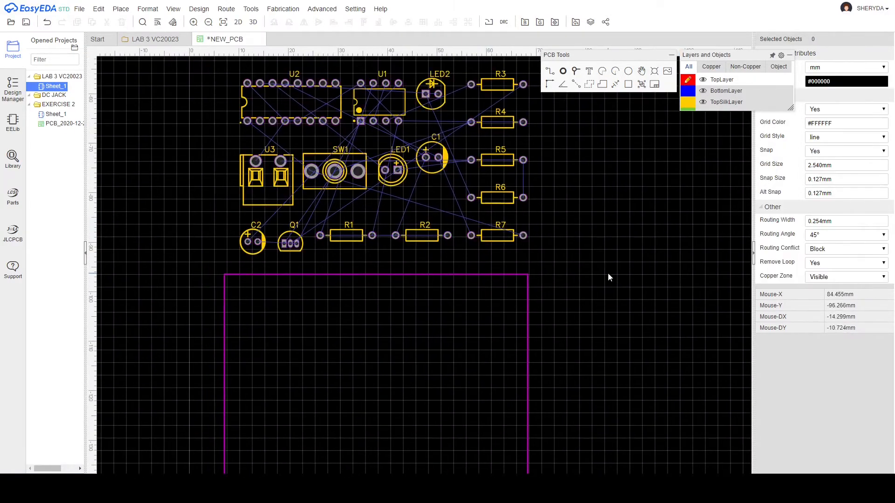
pyautogui.scroll(-1, 588, 271)
pyautogui.moveTo(588, 270); pyautogui.dragTo(559, 224, button='right')
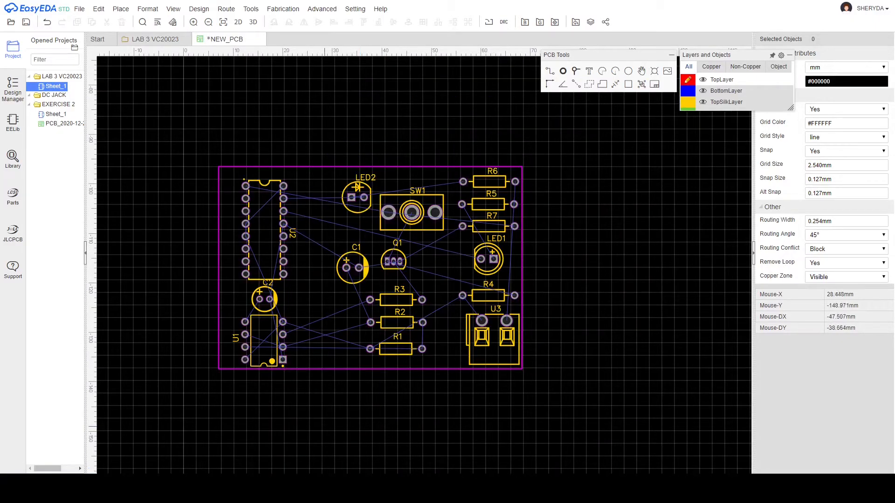
pyautogui.scroll(2, 377, 244)
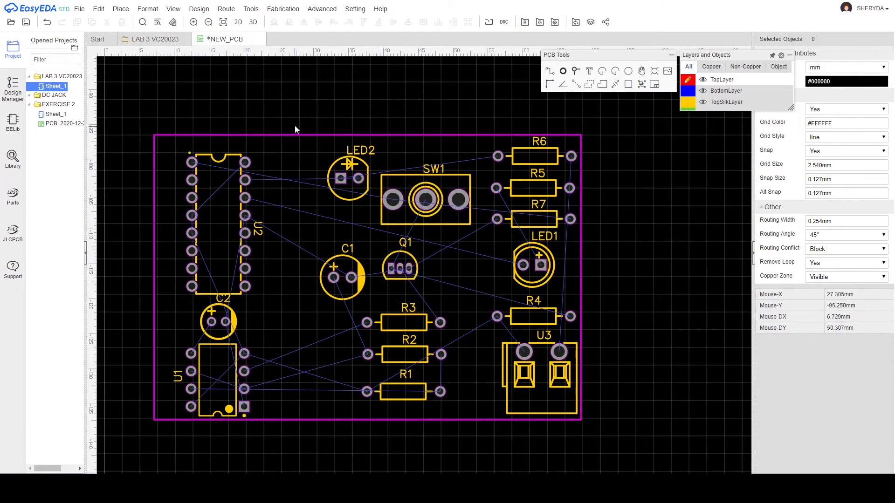
# Run the Auto Router with default settings to route all 54 connections on top and bottom layers.
pyautogui.click(228, 12)
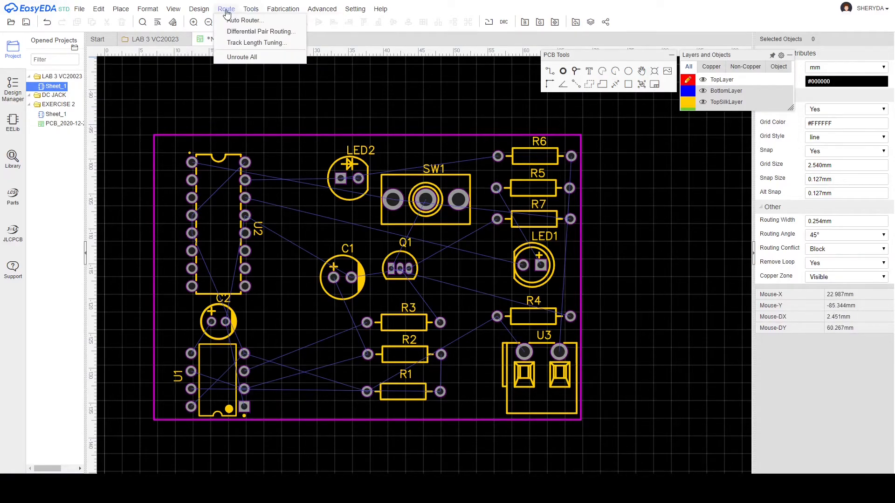
pyautogui.click(236, 21)
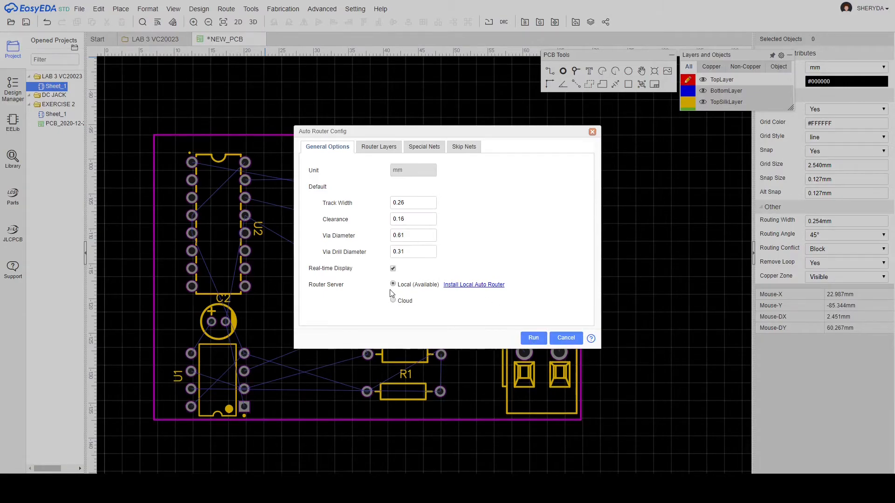
pyautogui.click(534, 339)
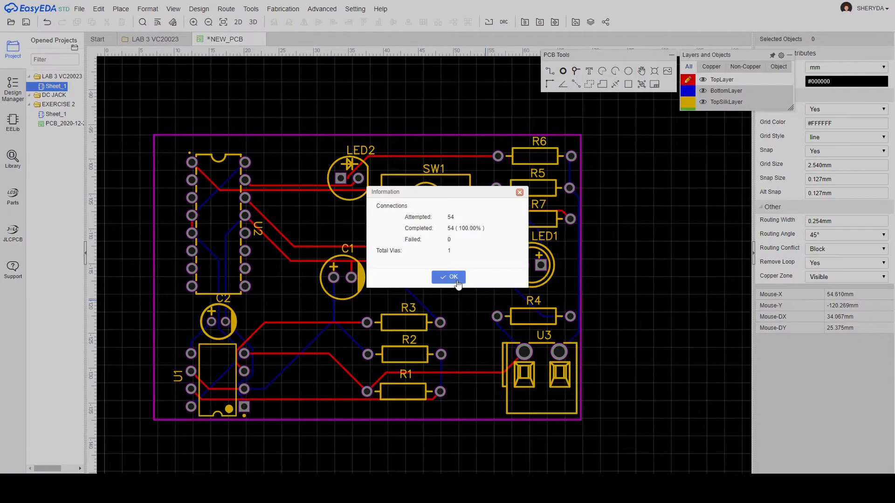
pyautogui.click(455, 275)
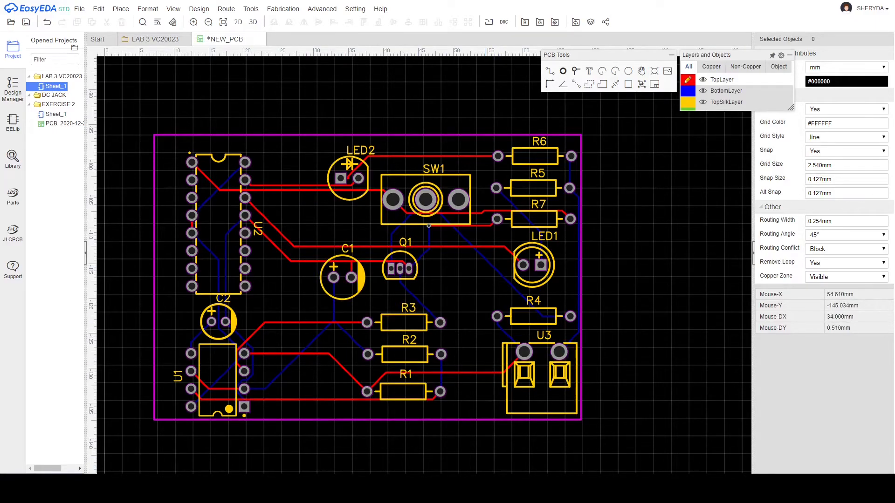
pyautogui.scroll(-2, 375, 259)
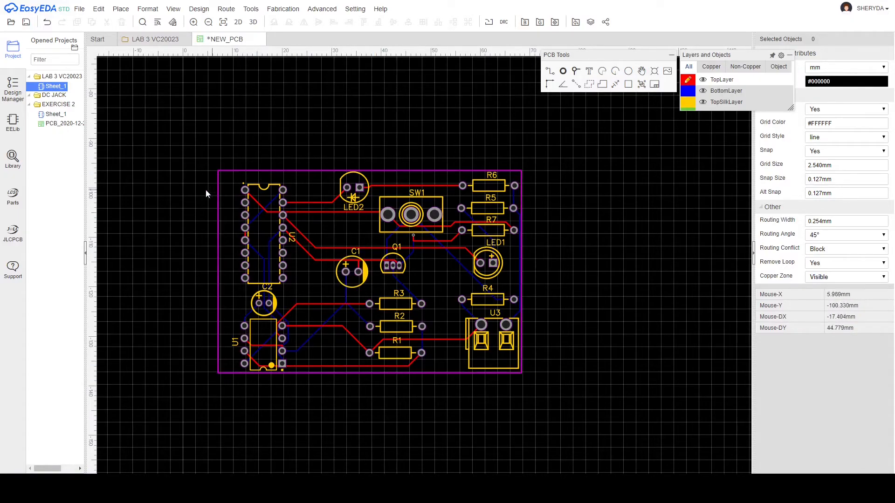
pyautogui.scroll(2, 375, 147)
pyautogui.moveTo(376, 147); pyautogui.dragTo(401, 88, button='right')
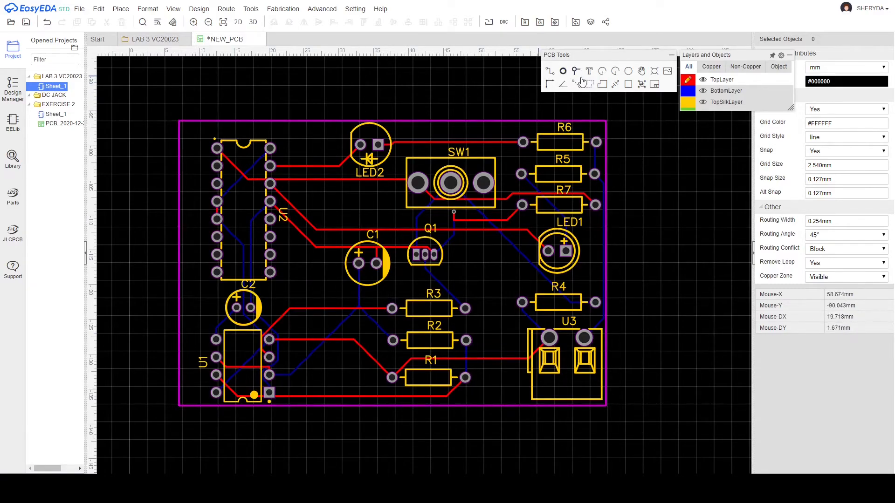
# Pour a GND copper area across the four board corners on top, then make BottomLayer active.
pyautogui.click(603, 84)
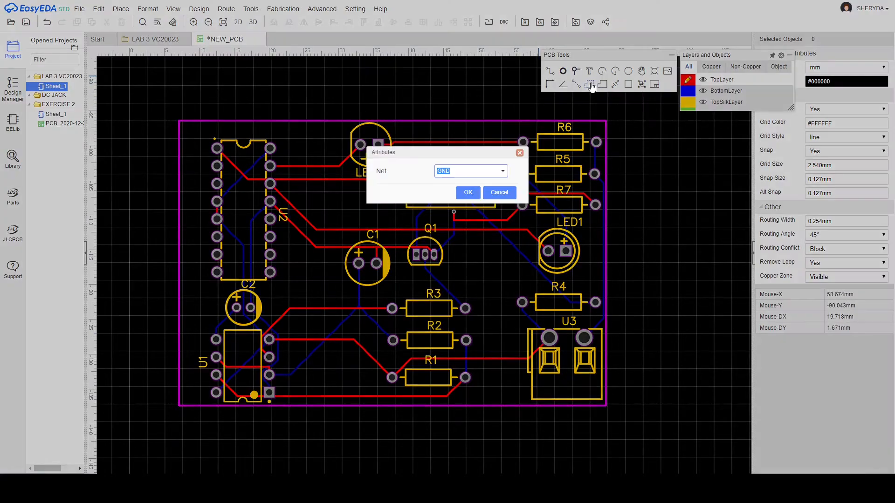
pyautogui.click(468, 193)
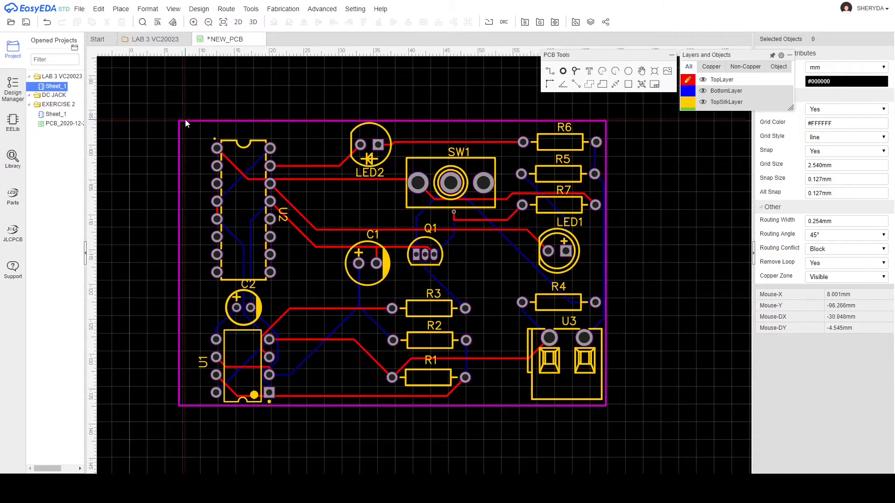
pyautogui.click(180, 124)
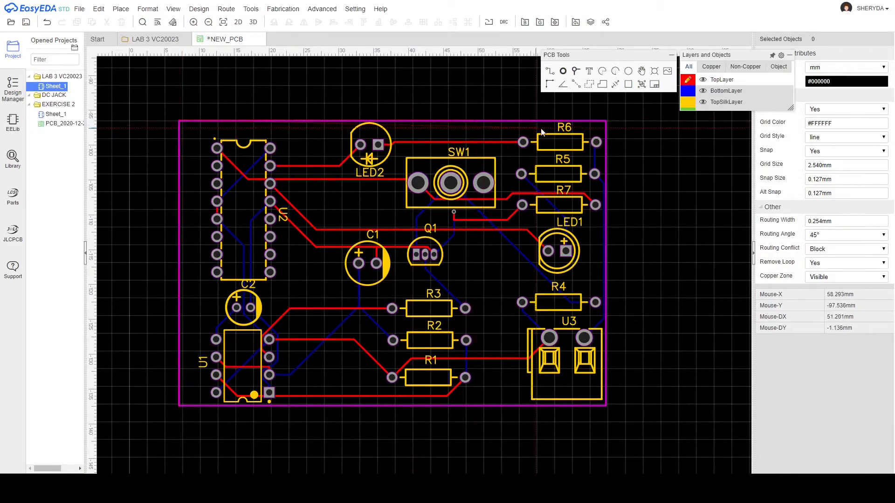
pyautogui.click(606, 124)
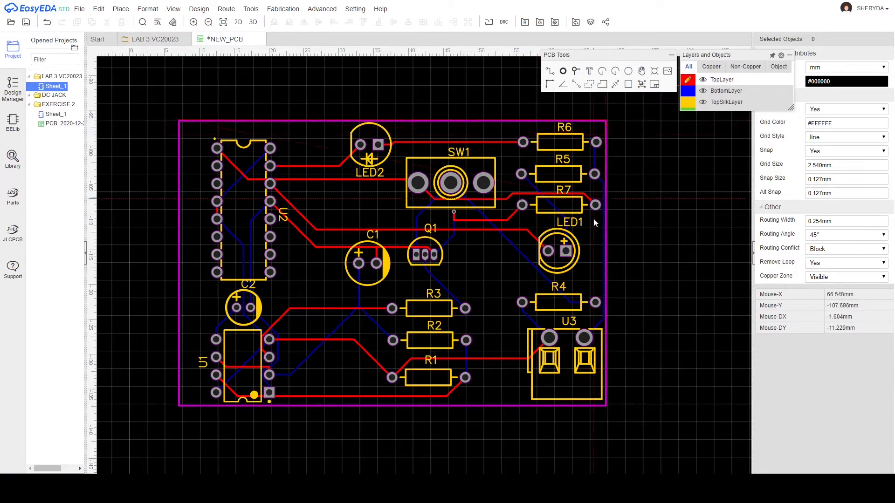
pyautogui.click(606, 403)
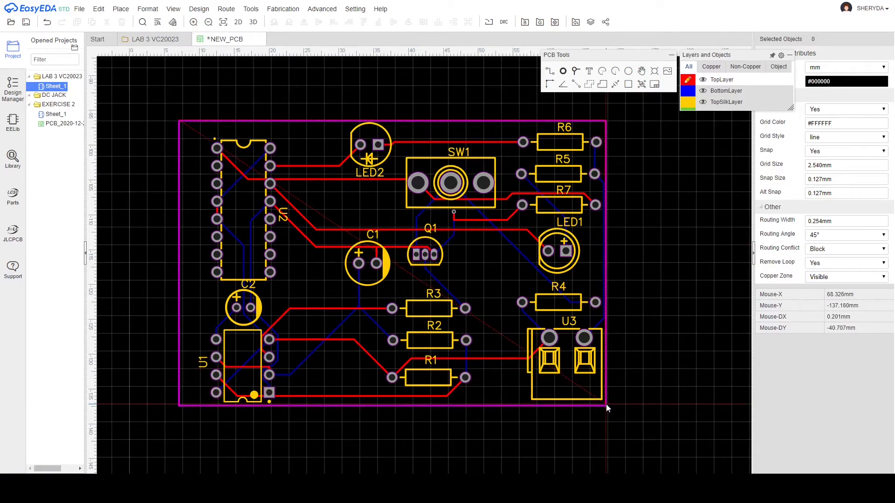
pyautogui.click(178, 404)
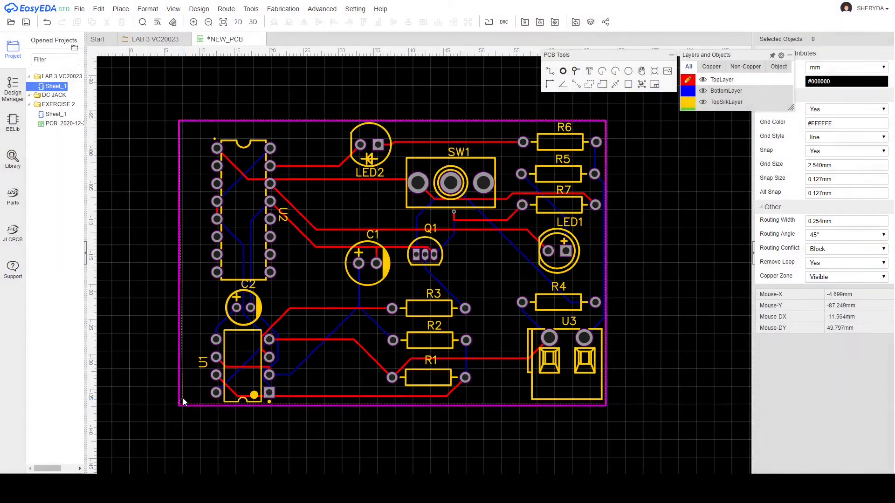
pyautogui.rightClick(183, 399)
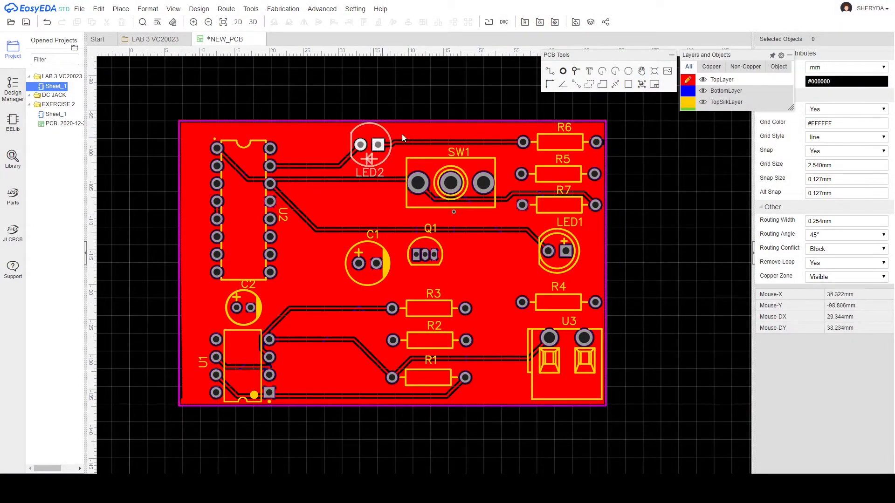
pyautogui.moveTo(690, 103)
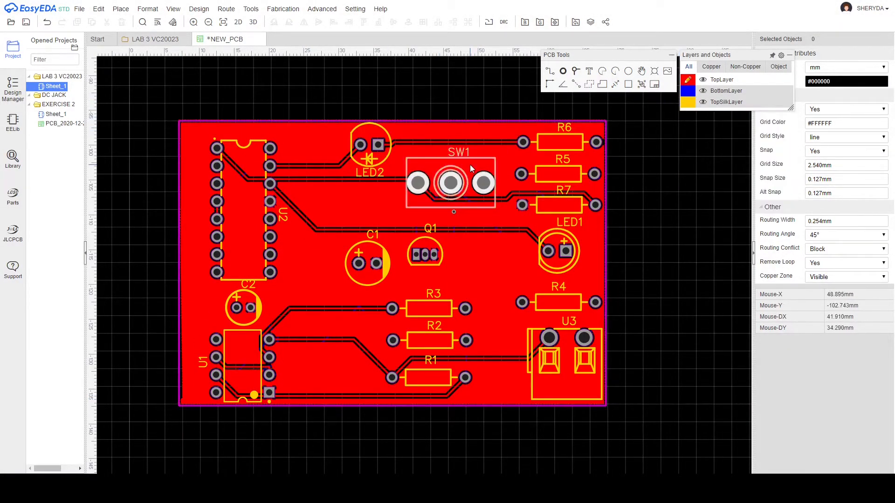
pyautogui.click(688, 91)
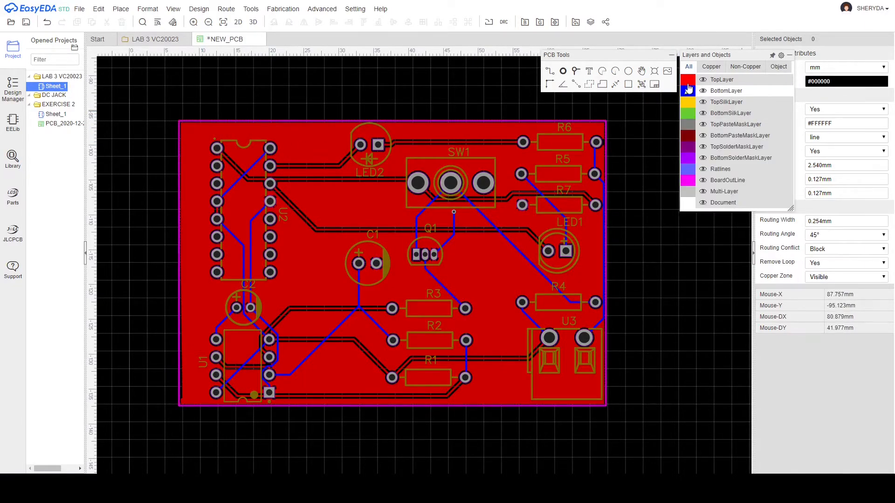
# Fill the board outline with a GND copper area on the bottom layer.
pyautogui.click(589, 85)
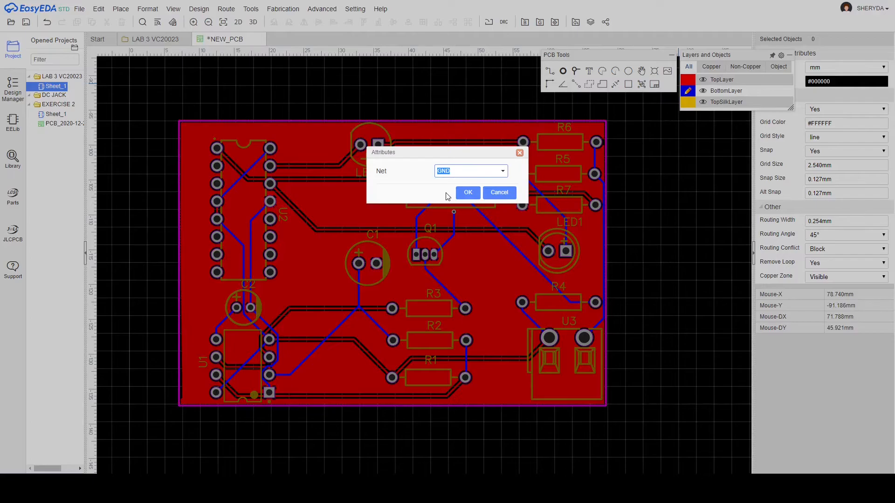
pyautogui.click(463, 194)
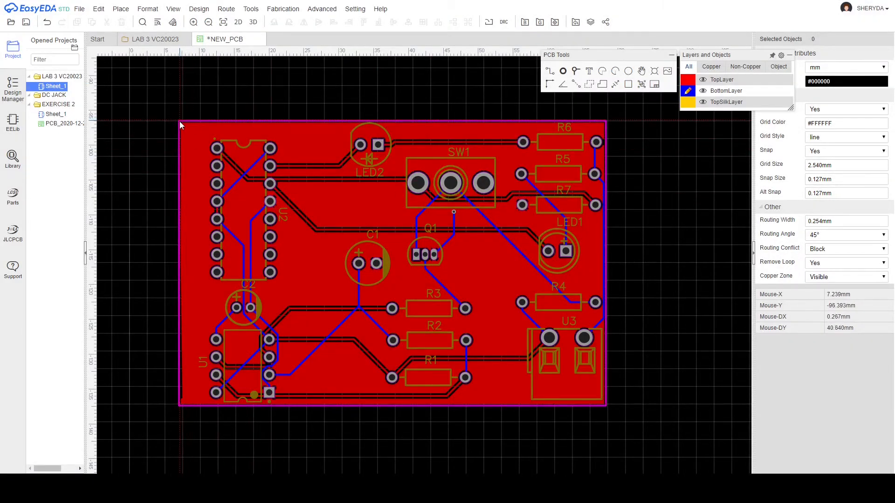
pyautogui.click(607, 126)
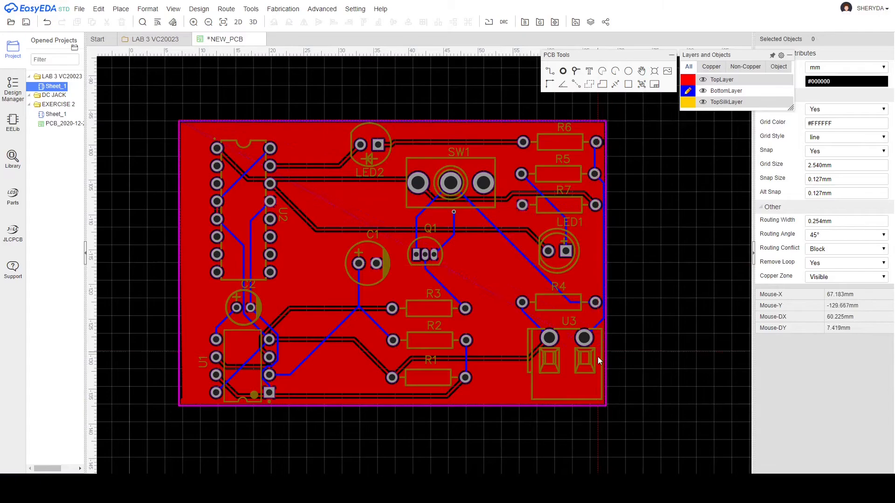
pyautogui.click(605, 406)
pyautogui.rightClick(179, 404)
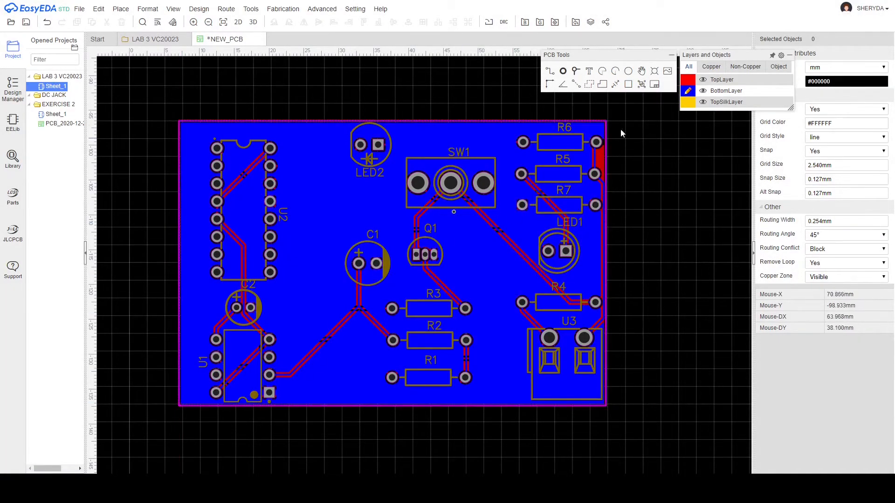
# Make TopLayer active again and open a 3D preview of the routed, poured board.
pyautogui.click(688, 82)
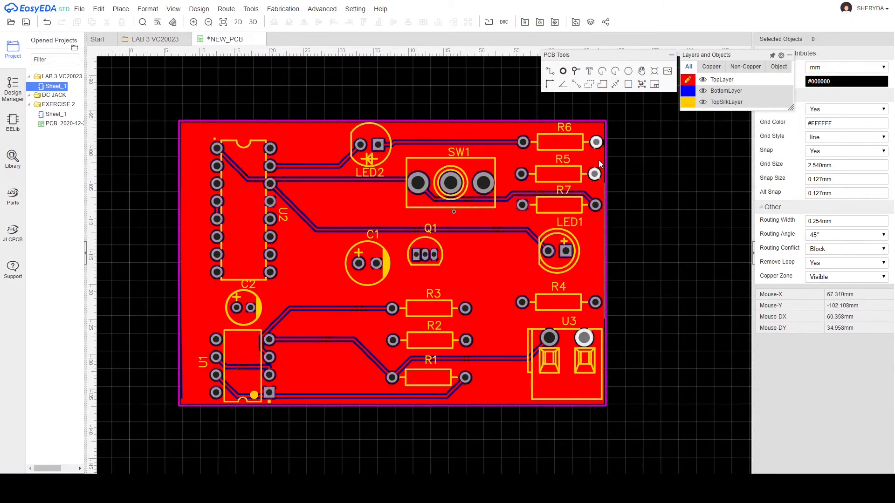
pyautogui.click(665, 136)
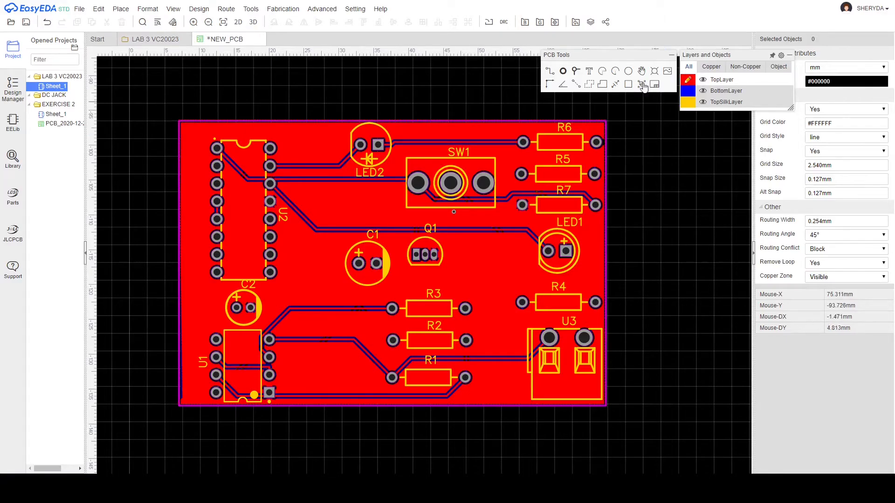
pyautogui.click(283, 9)
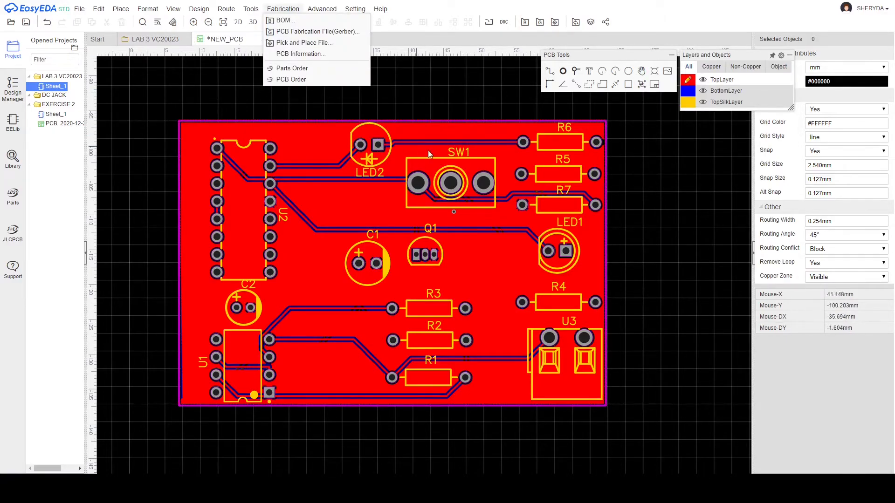
pyautogui.click(230, 75)
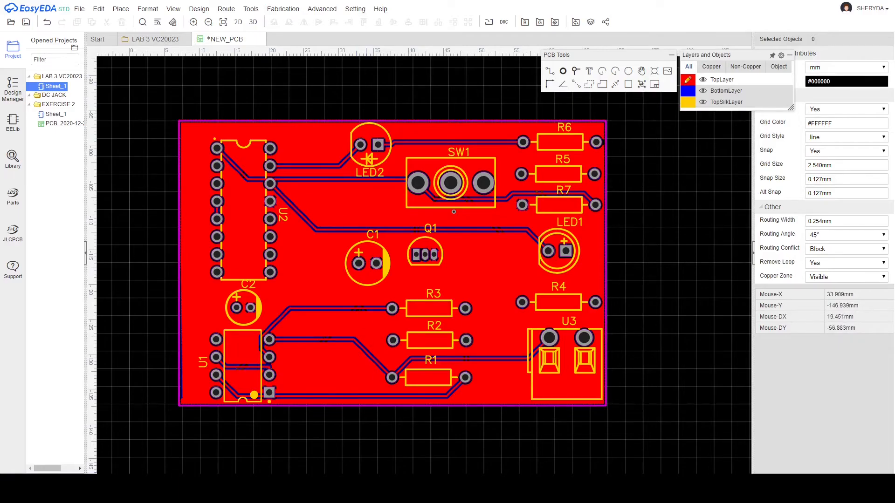
pyautogui.click(318, 431)
pyautogui.click(252, 24)
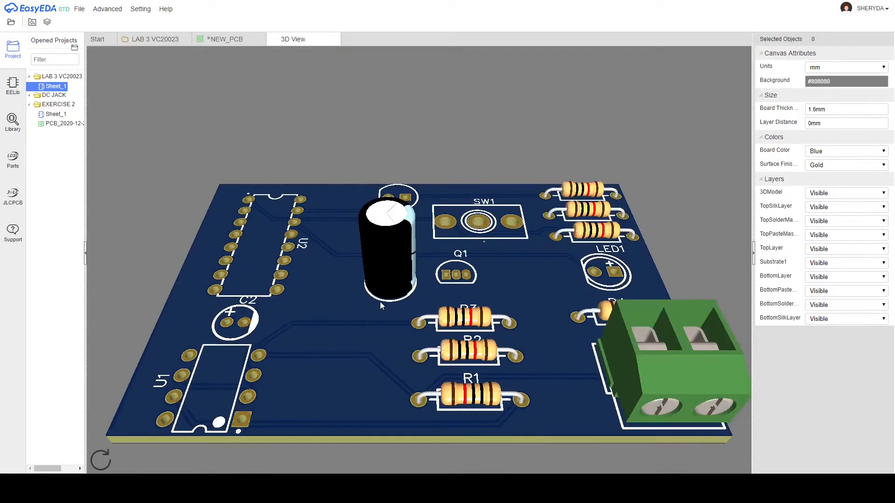
pyautogui.moveTo(350, 323); pyautogui.dragTo(583, 469)
pyautogui.moveTo(391, 290); pyautogui.dragTo(112, 292)
pyautogui.moveTo(376, 319); pyautogui.dragTo(360, 375)
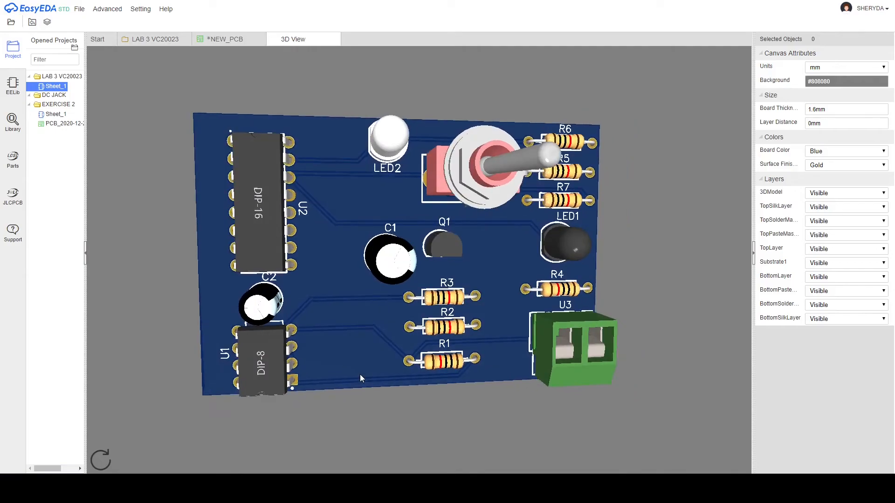
pyautogui.click(336, 39)
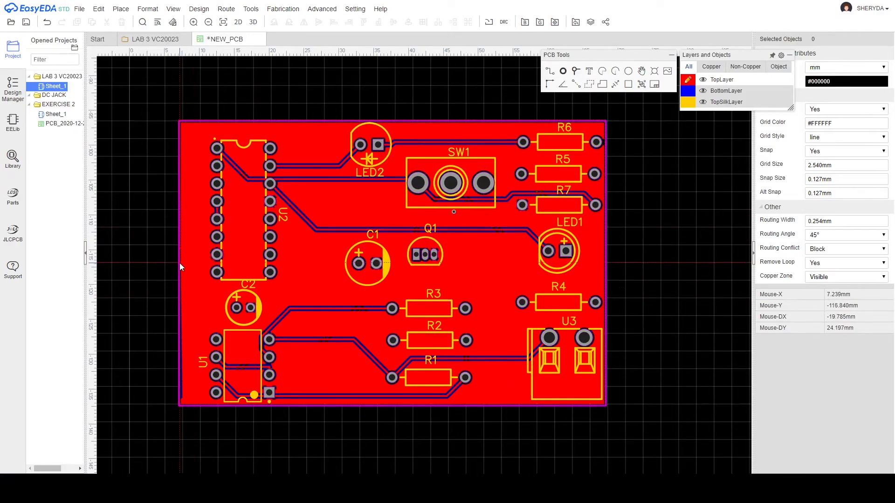
# Place a TopSilkLayer text left of C2 reading 'DESINGED BY:' plus the designer's name and ID.
pyautogui.click(197, 285)
pyautogui.click(202, 286)
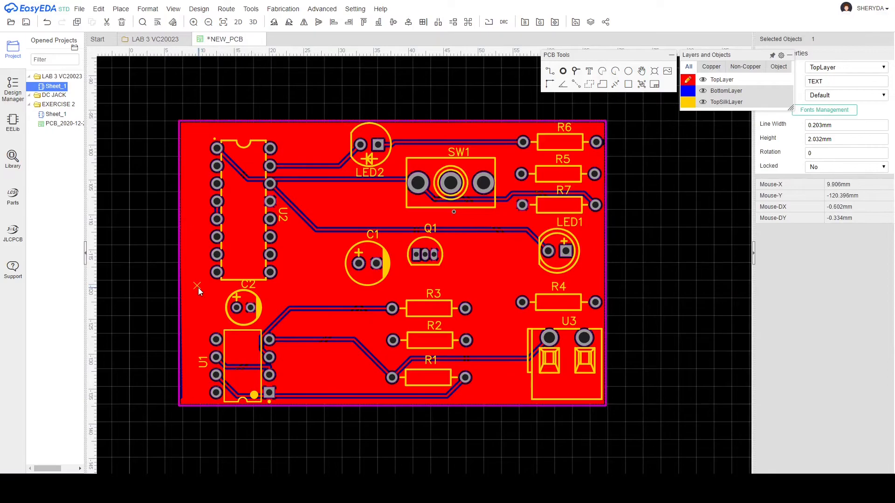
pyautogui.doubleClick(198, 287)
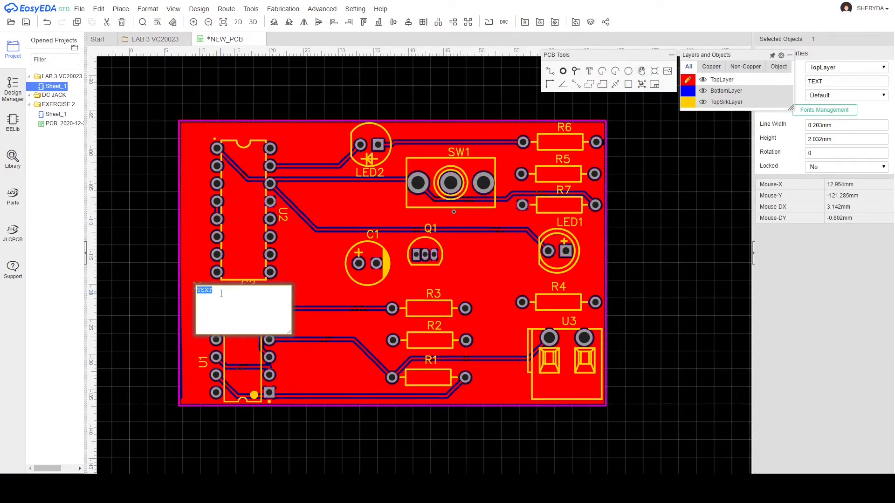
pyautogui.click(869, 67)
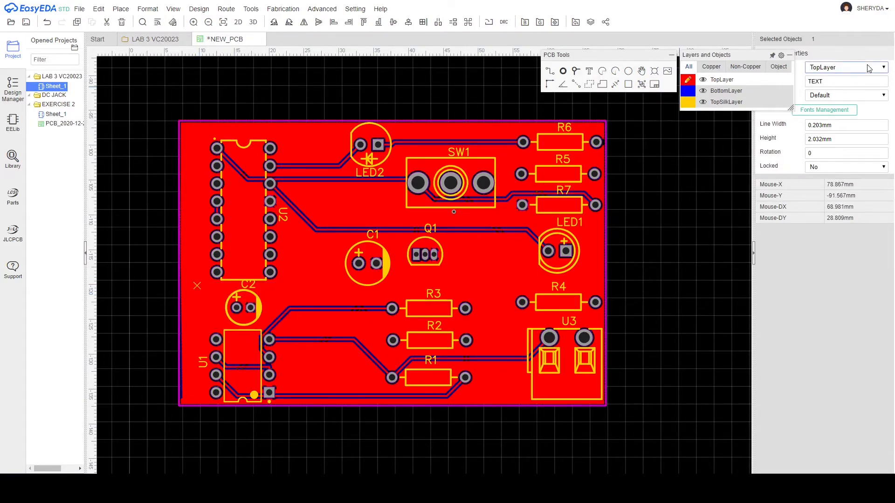
pyautogui.click(855, 93)
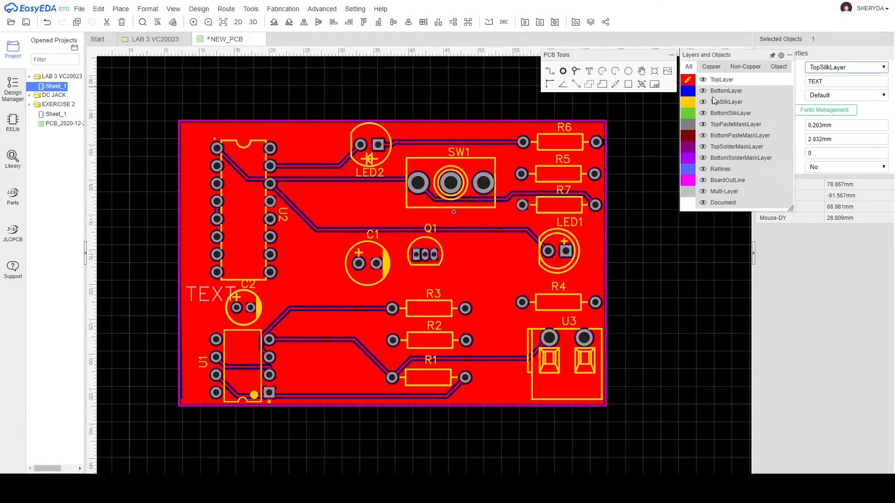
pyautogui.doubleClick(201, 296)
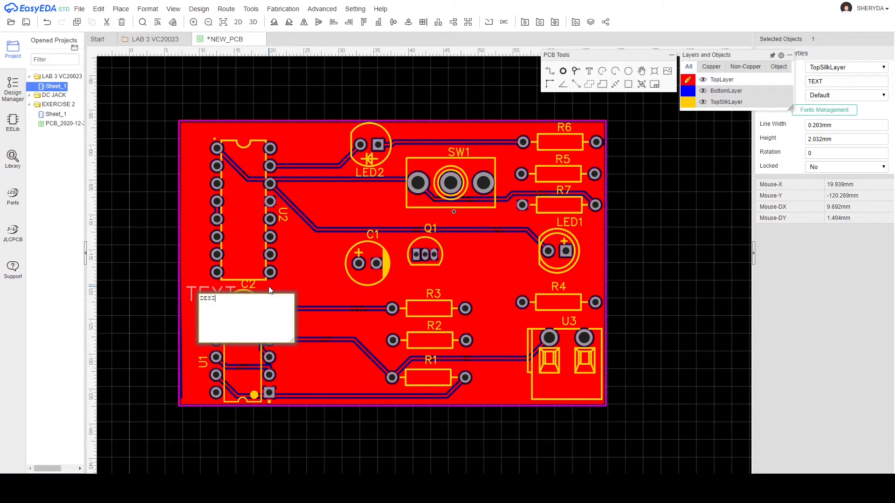
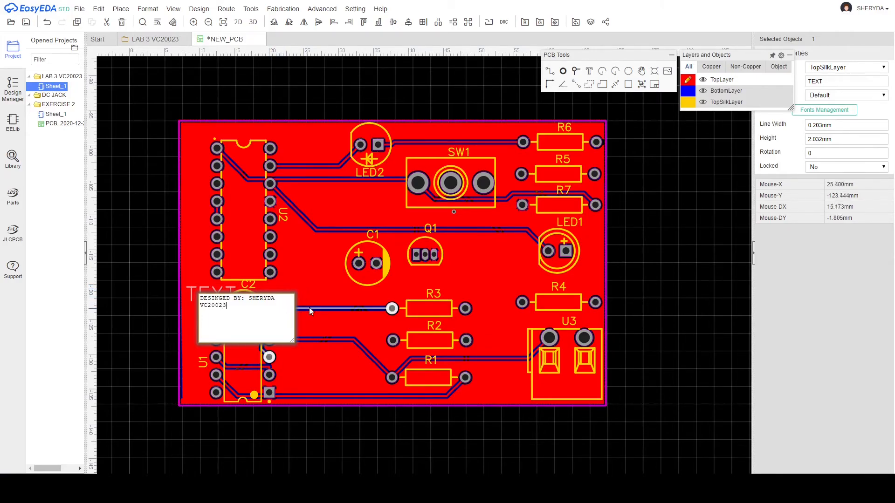
# Set the Designed by label's line width to 0.1 mm and reduce its text height to 0.5 mm.
pyautogui.click(847, 126)
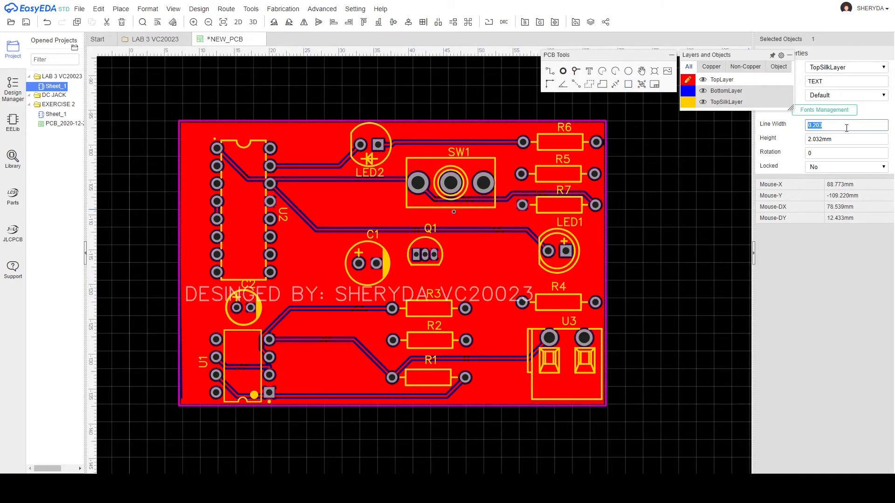
pyautogui.write('1')
pyautogui.press('Return')
pyautogui.click(846, 129)
pyautogui.click(844, 140)
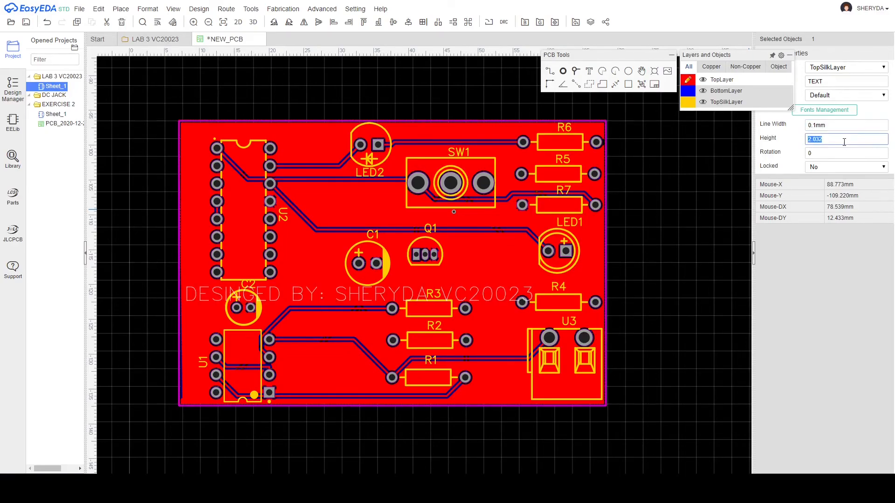
pyautogui.write('5')
pyautogui.press('Return')
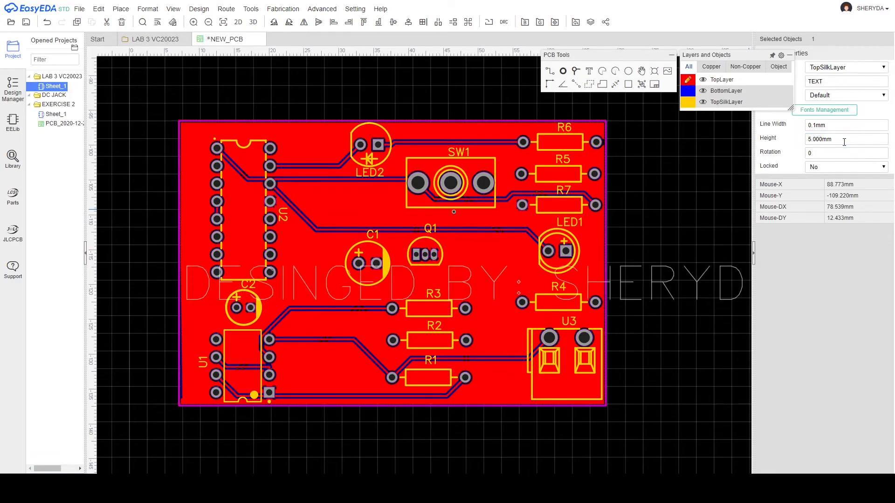
pyautogui.click(844, 142)
pyautogui.write('0.5')
pyautogui.press('Return')
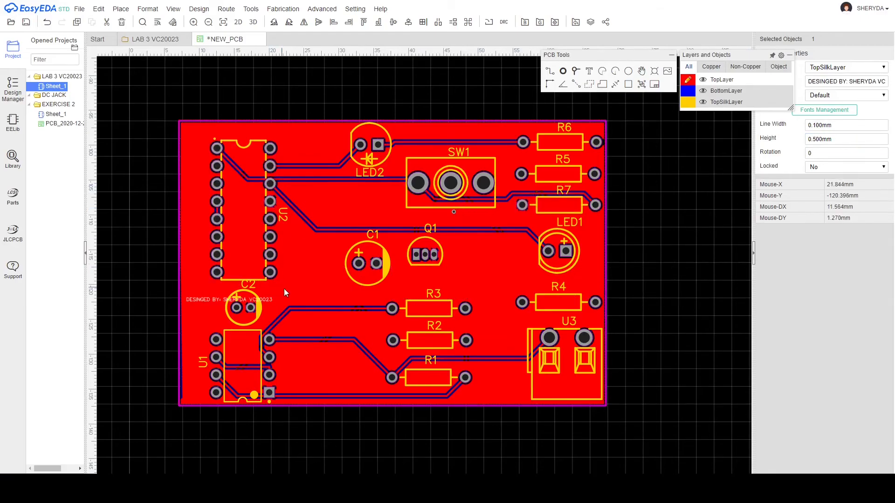
# Rotate the label vertical, make it 0.75 mm tall, and place it along the left edge beside U2.
pyautogui.moveTo(256, 299)
pyautogui.mouseDown()
pyautogui.moveTo(237, 269)
pyautogui.moveTo(251, 266)
pyautogui.moveTo(262, 306)
pyautogui.mouseUp()
pyautogui.press('space')
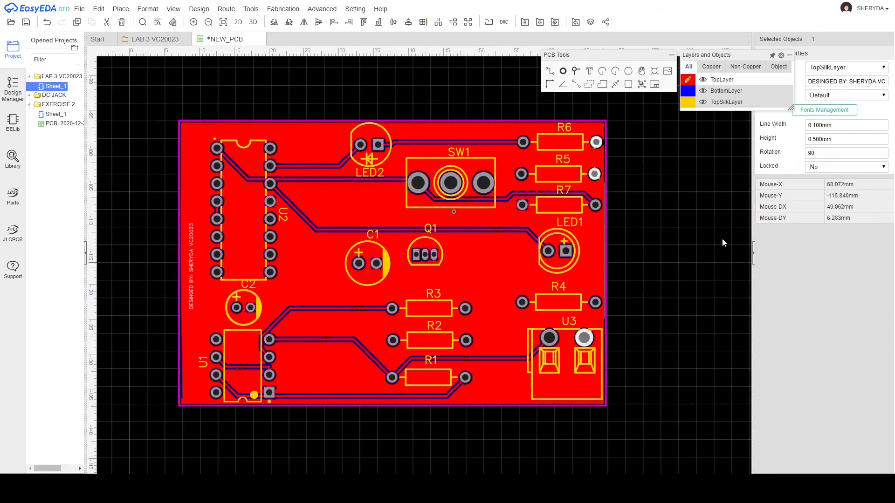
pyautogui.click(843, 135)
pyautogui.write('0.75')
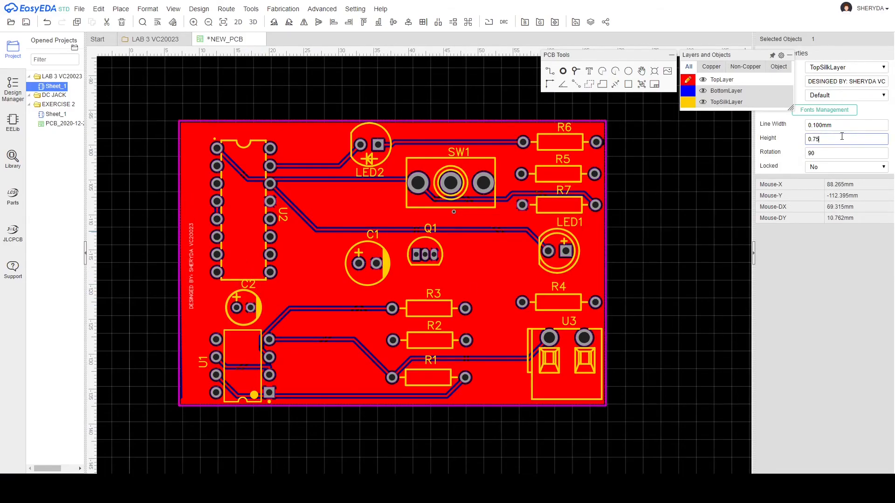
pyautogui.press('Return')
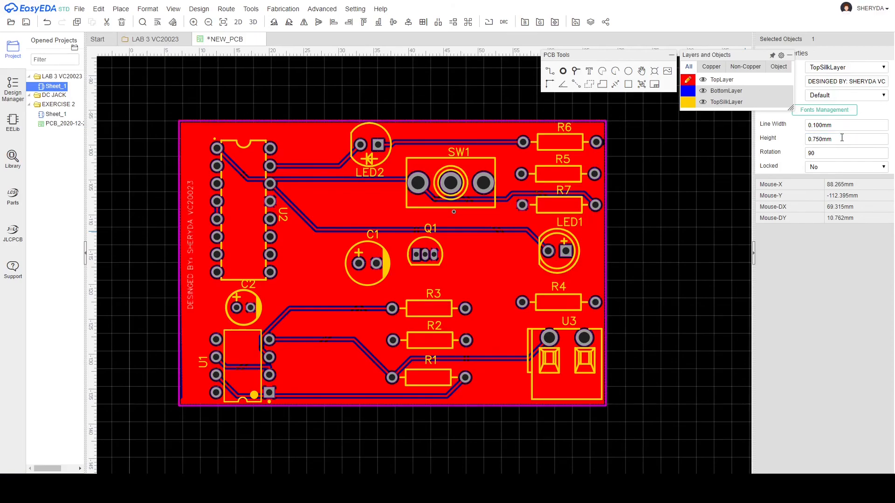
pyautogui.moveTo(191, 244); pyautogui.dragTo(195, 263)
pyautogui.click(168, 246)
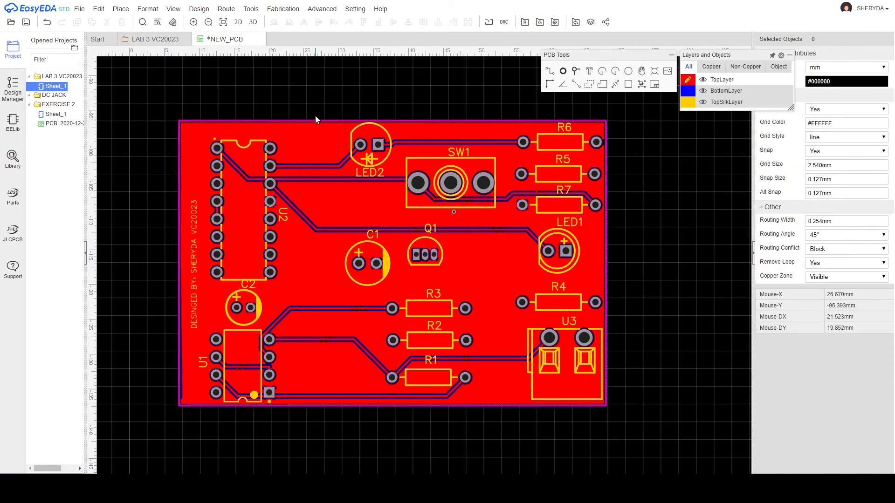
# Preview the board in 3D and turn it to the front, showing the vertical credit label.
pyautogui.click(253, 22)
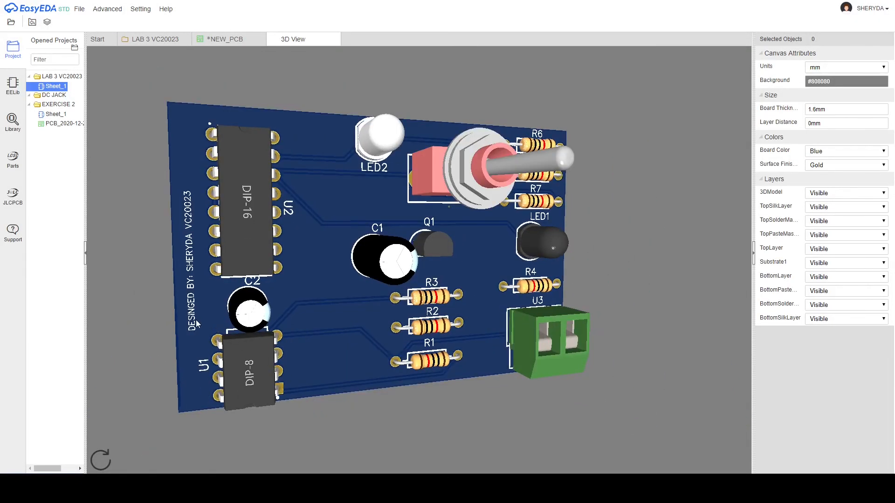
pyautogui.moveTo(199, 265); pyautogui.dragTo(176, 254)
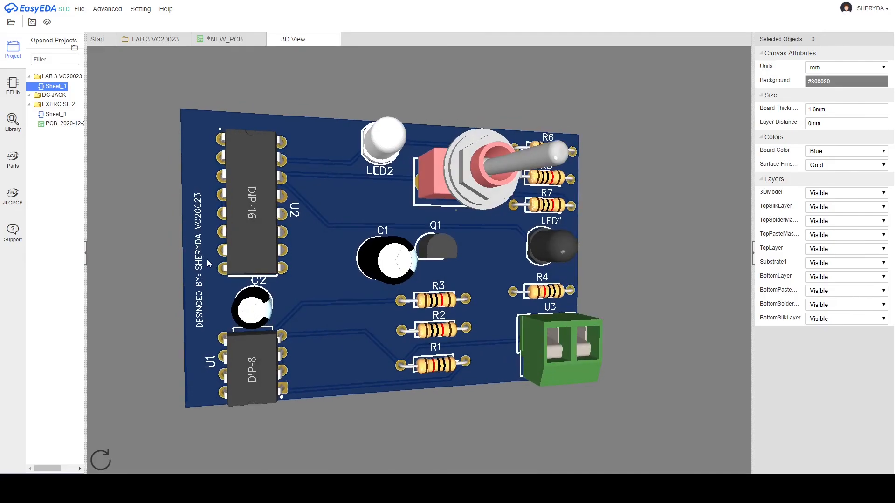
pyautogui.moveTo(361, 298); pyautogui.dragTo(289, 282)
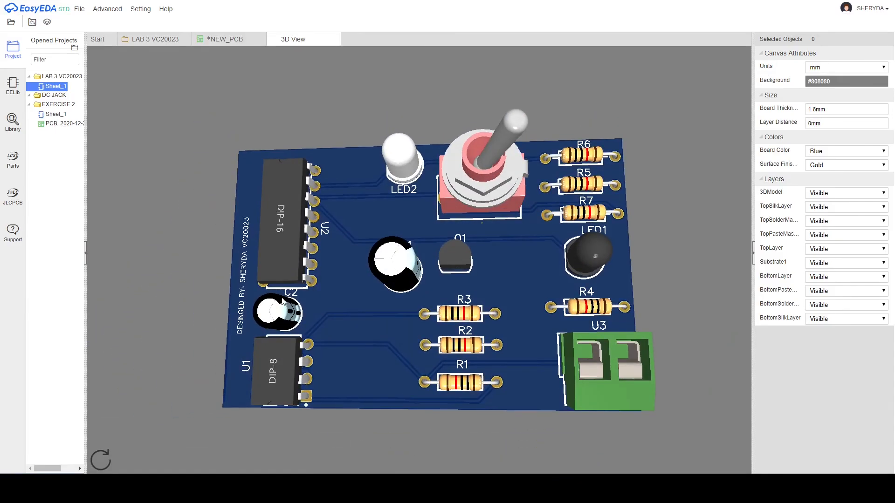